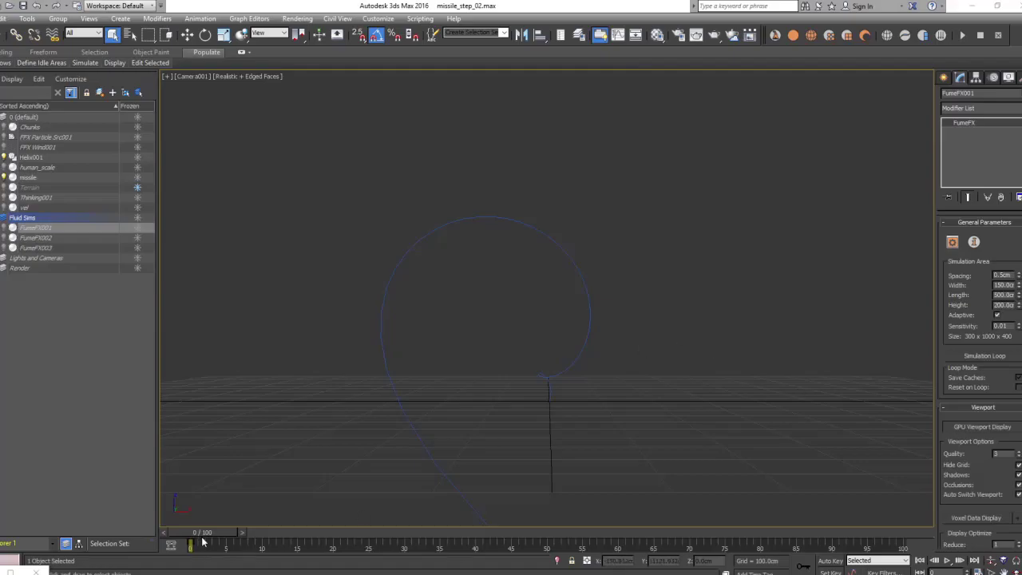
Give Helix001 4.18 turns and a Bend angle of 13.5, checking it through Camera001
{"action": "mouse_move", "coordinate": [203, 542]}
{"action": "left_mouse_down"}
{"action": "mouse_move", "coordinate": [489, 542]}
{"action": "mouse_move", "coordinate": [261, 543]}
{"action": "left_mouse_up"}
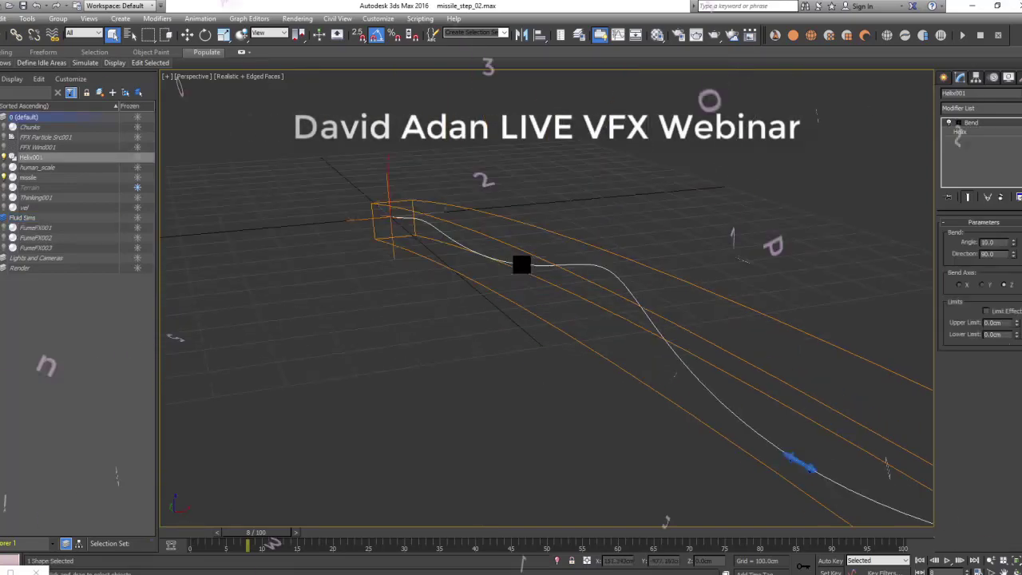
{"action": "left_click_drag", "start_coordinate": [1012, 242], "coordinate": [1012, 233]}
{"action": "left_click", "coordinate": [959, 132]}
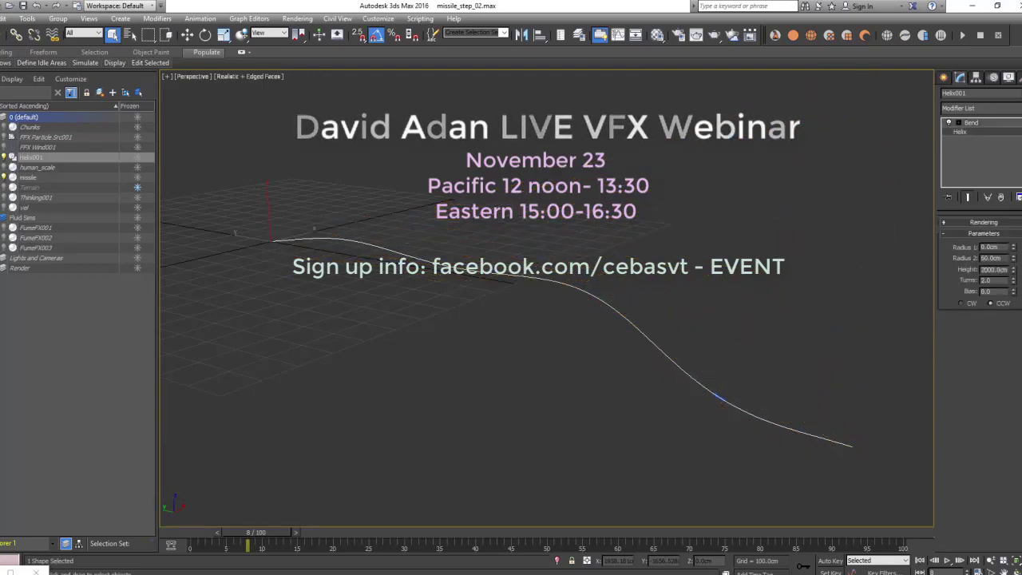
{"action": "left_click_drag", "start_coordinate": [1015, 283], "coordinate": [1007, 215]}
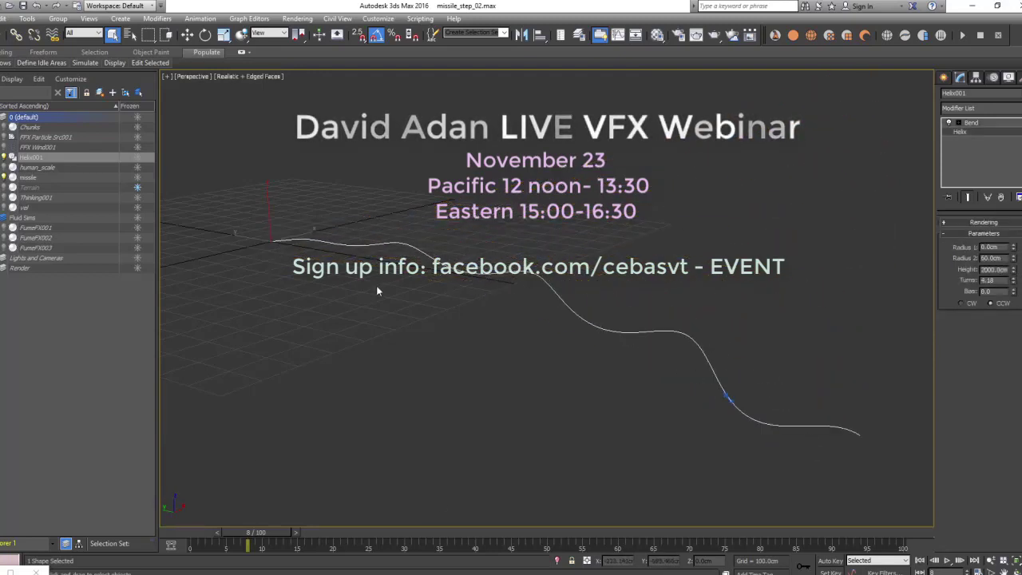
{"action": "key", "text": "c"}
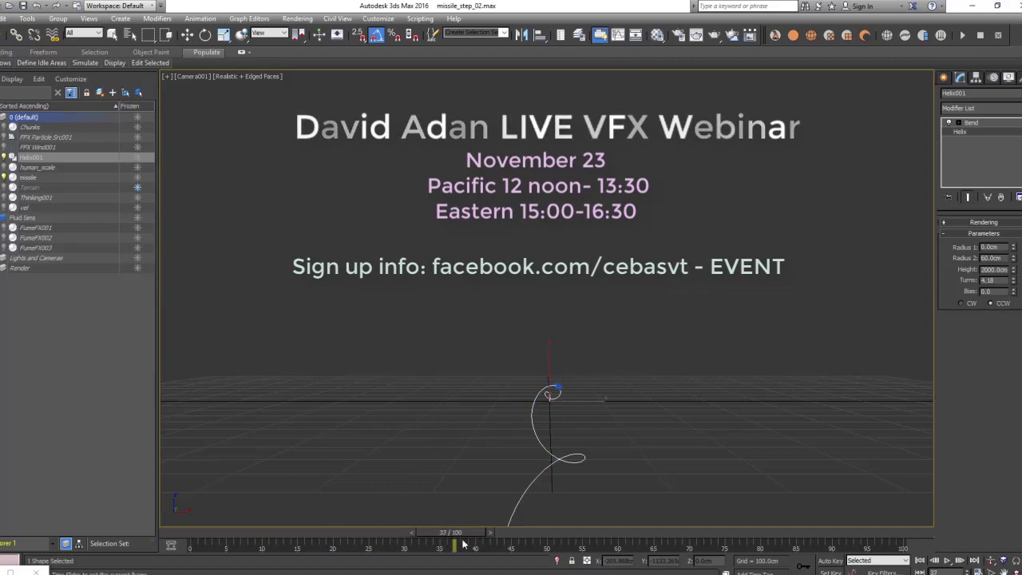
{"action": "left_click", "coordinate": [981, 124]}
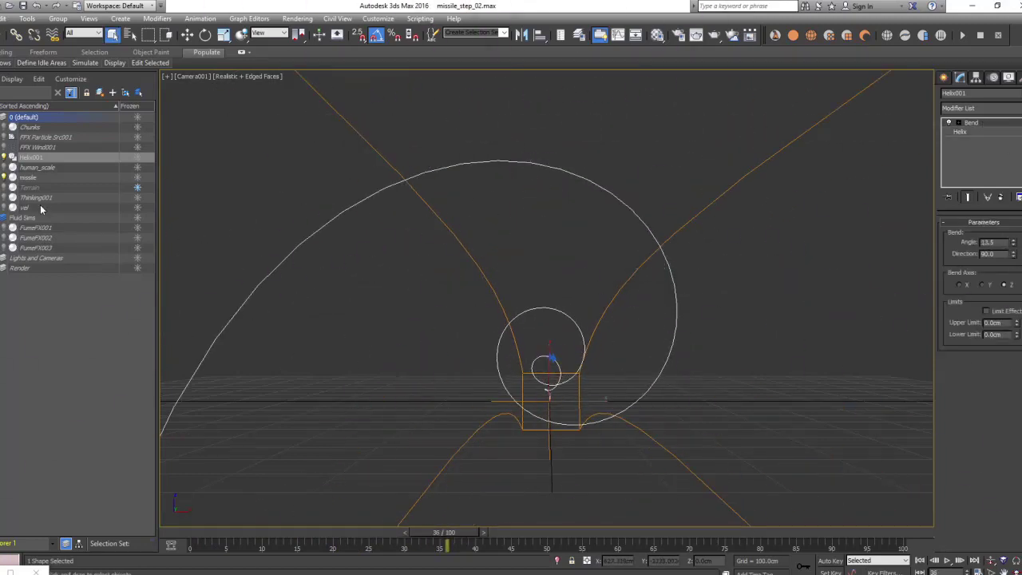
Play the animation, then set the helix to 1 turn and the Bend angle to 10
{"action": "left_click", "coordinate": [920, 561]}
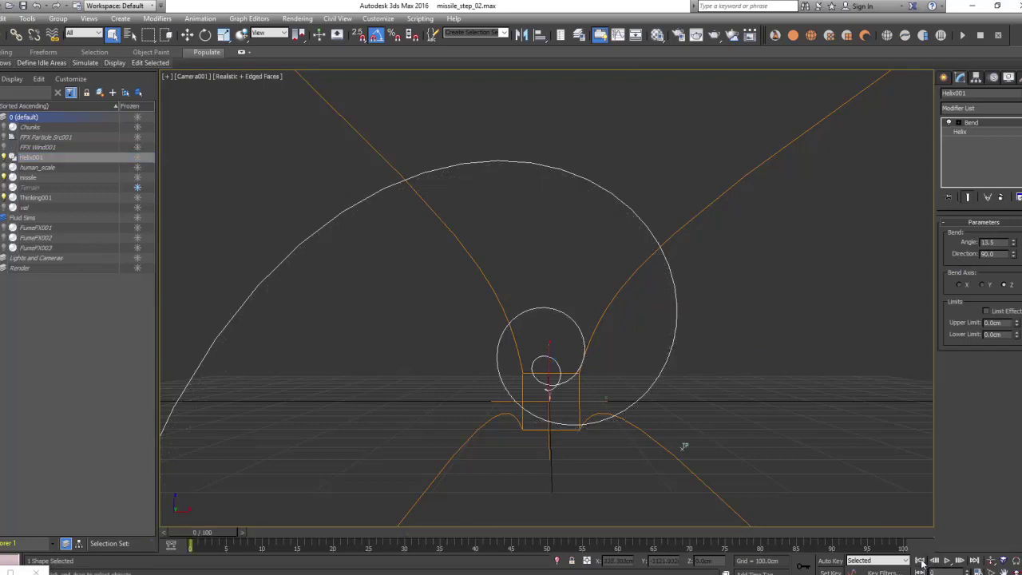
{"action": "left_click", "coordinate": [947, 561]}
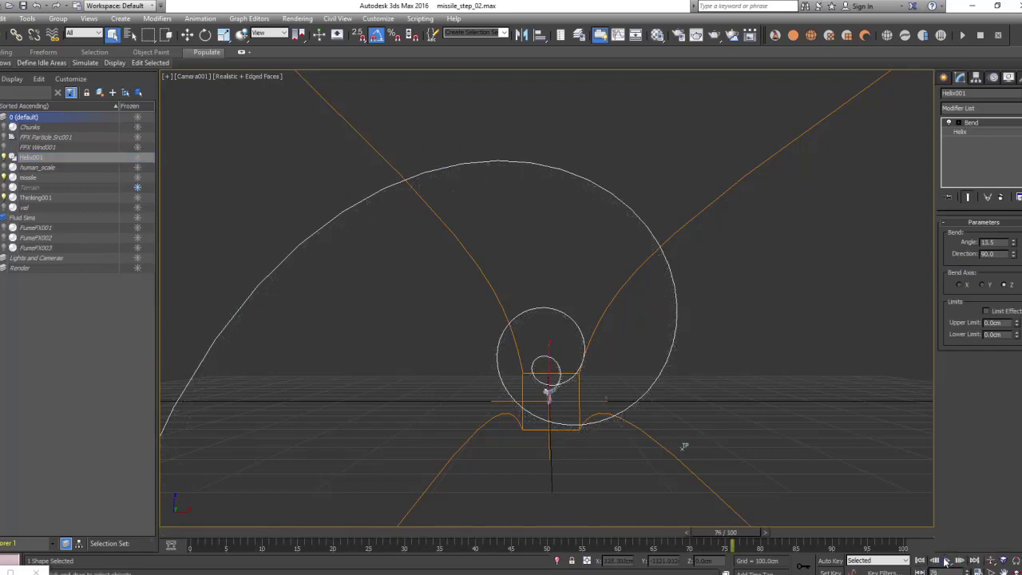
{"action": "left_click", "coordinate": [959, 131]}
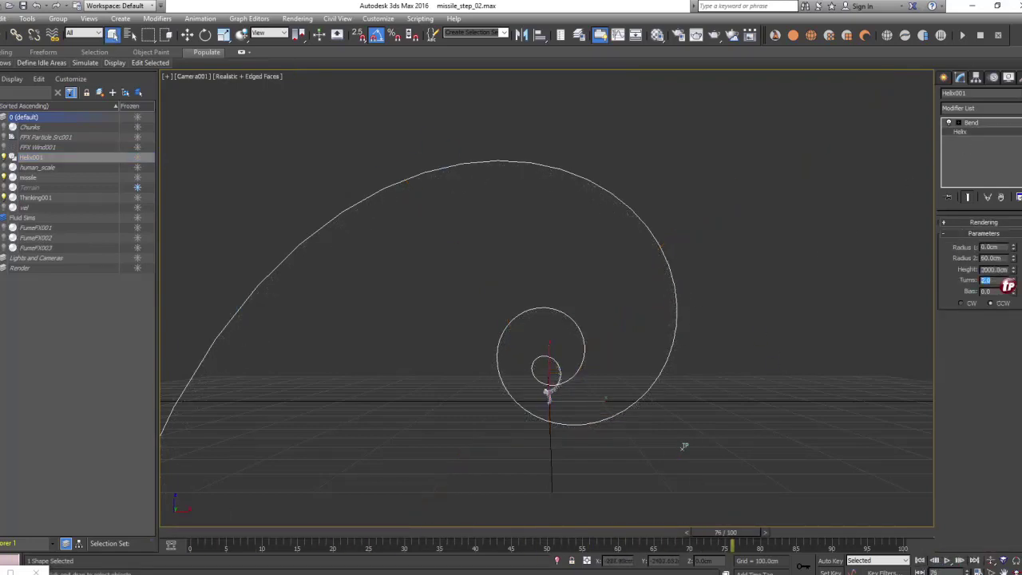
{"action": "type", "text": "1"}
{"action": "key", "text": "Return"}
{"action": "left_click", "coordinate": [969, 124]}
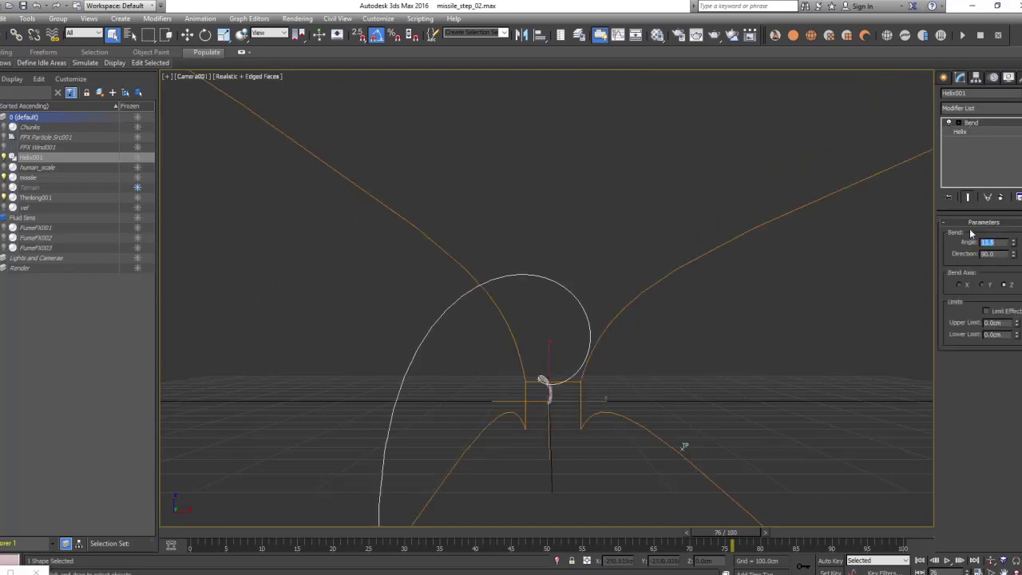
{"action": "type", "text": "10"}
{"action": "key", "text": "Return"}
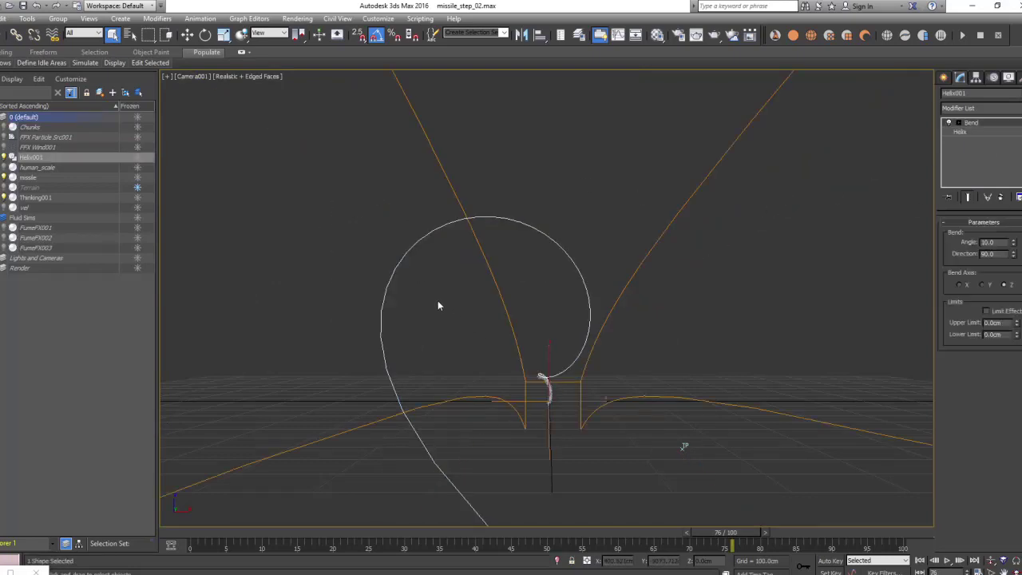
Hide the helix path and replay the missile trail from the first frame
{"action": "right_click", "coordinate": [431, 272]}
{"action": "left_click", "coordinate": [459, 245]}
{"action": "mouse_move", "coordinate": [724, 531]}
{"action": "left_mouse_down"}
{"action": "mouse_move", "coordinate": [303, 532]}
{"action": "mouse_move", "coordinate": [477, 531]}
{"action": "left_mouse_up"}
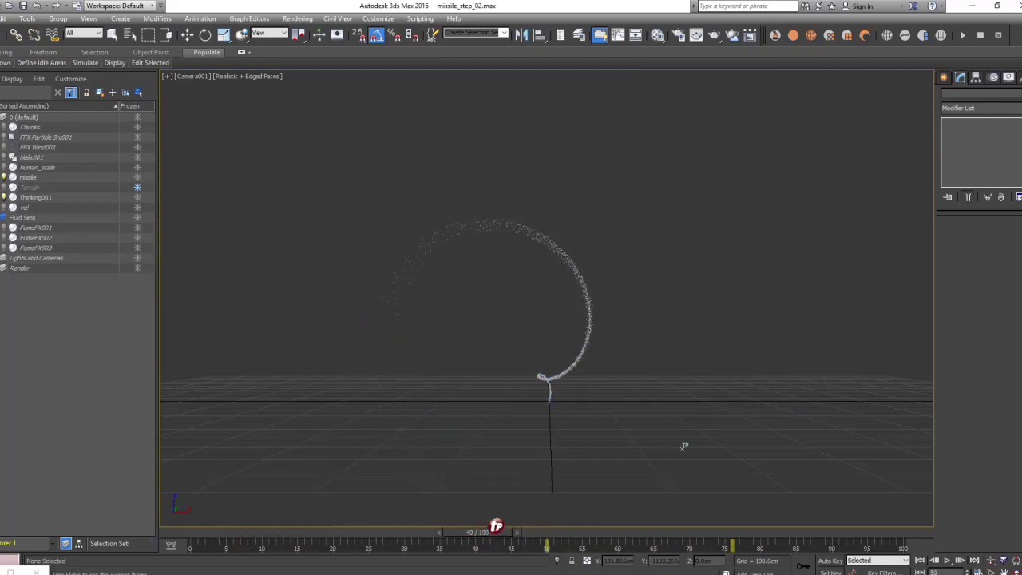
{"action": "left_click", "coordinate": [920, 560]}
{"action": "left_click", "coordinate": [947, 561]}
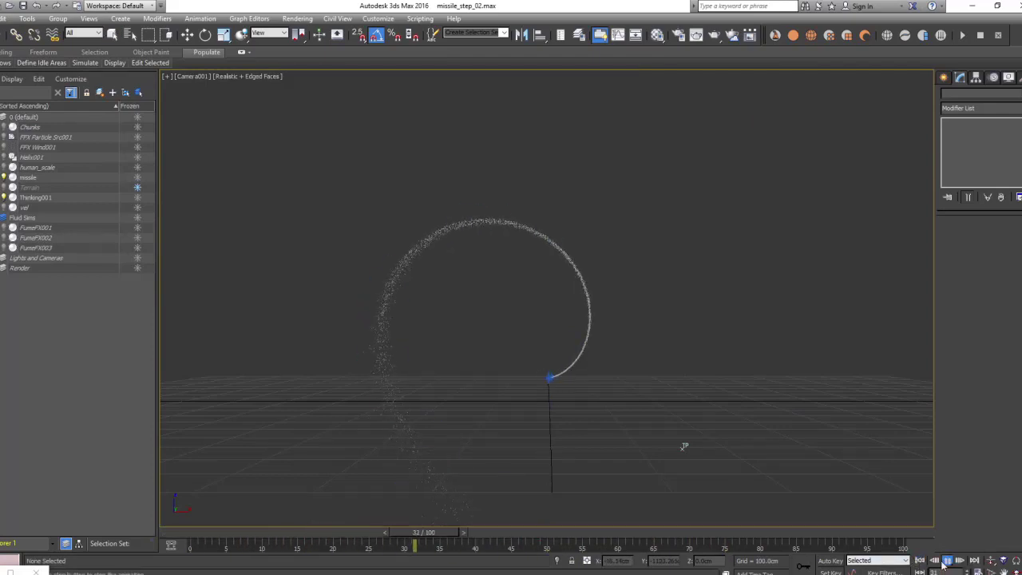
{"action": "left_click", "coordinate": [31, 198]}
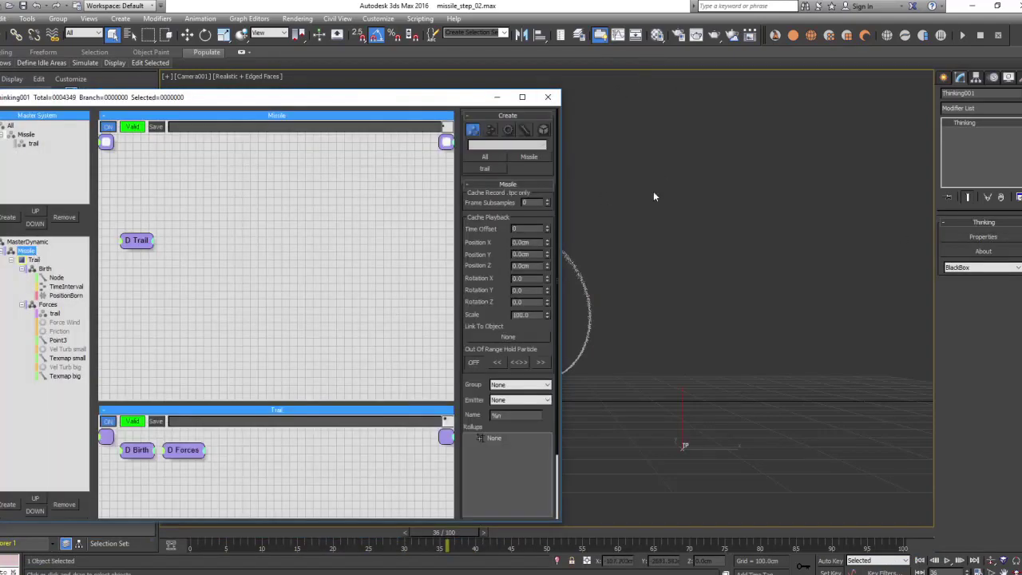
Switch to the Perspective view and orbit around the particle trail
{"action": "key", "text": "p"}
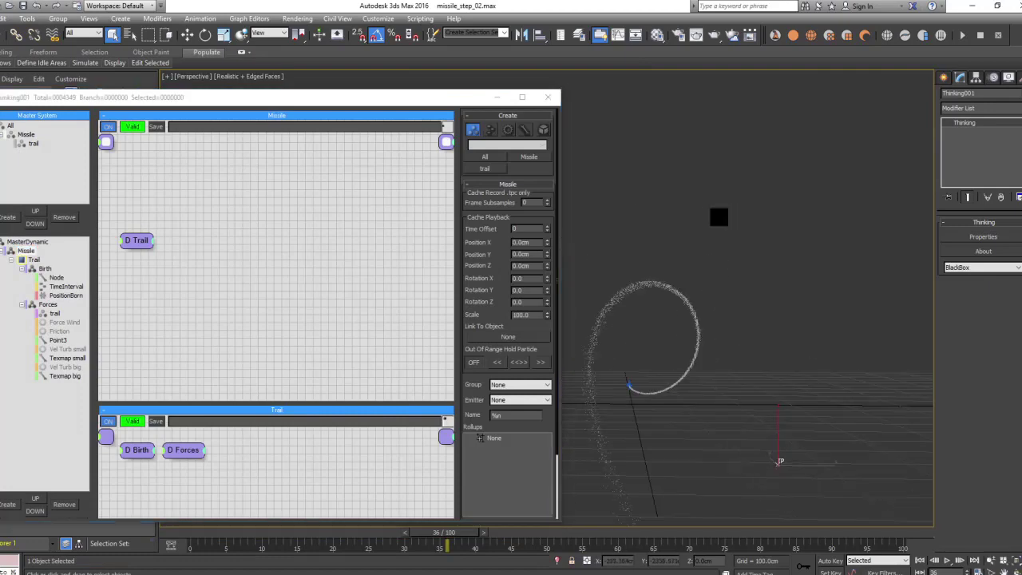
{"action": "middle_click_drag", "start_coordinate": [645, 198], "coordinate": [719, 217], "text": "alt"}
{"action": "mouse_move", "coordinate": [733, 261]}
{"action": "middle_mouse_down", "text": "alt"}
{"action": "mouse_move", "coordinate": [764, 218]}
{"action": "mouse_move", "coordinate": [768, 227]}
{"action": "middle_mouse_up", "text": "alt"}
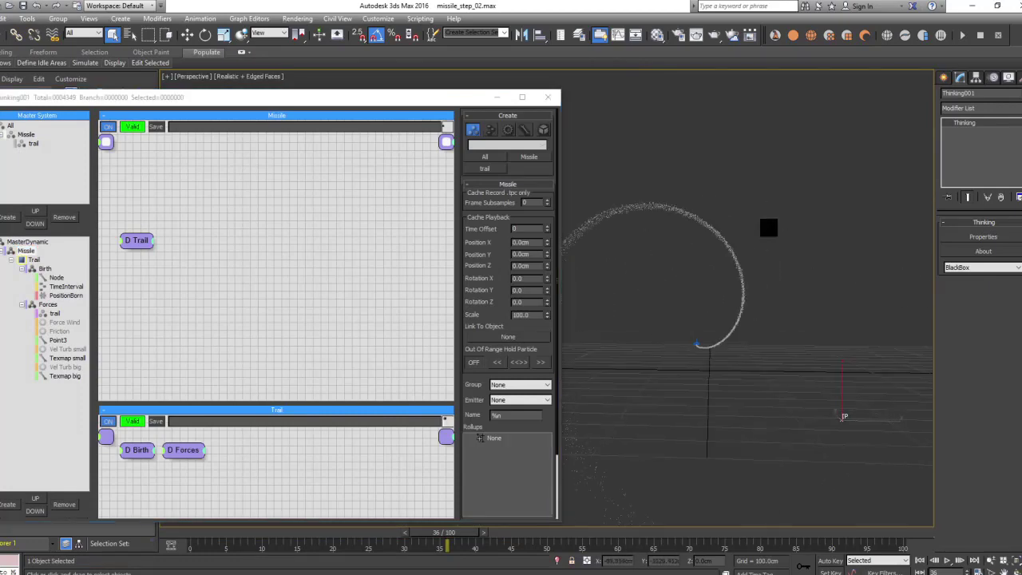
{"action": "middle_click_drag", "start_coordinate": [595, 160], "coordinate": [689, 152], "text": "alt"}
Show the Trail Birth graph and replay the trail animation from frame 0
{"action": "left_click", "coordinate": [35, 260]}
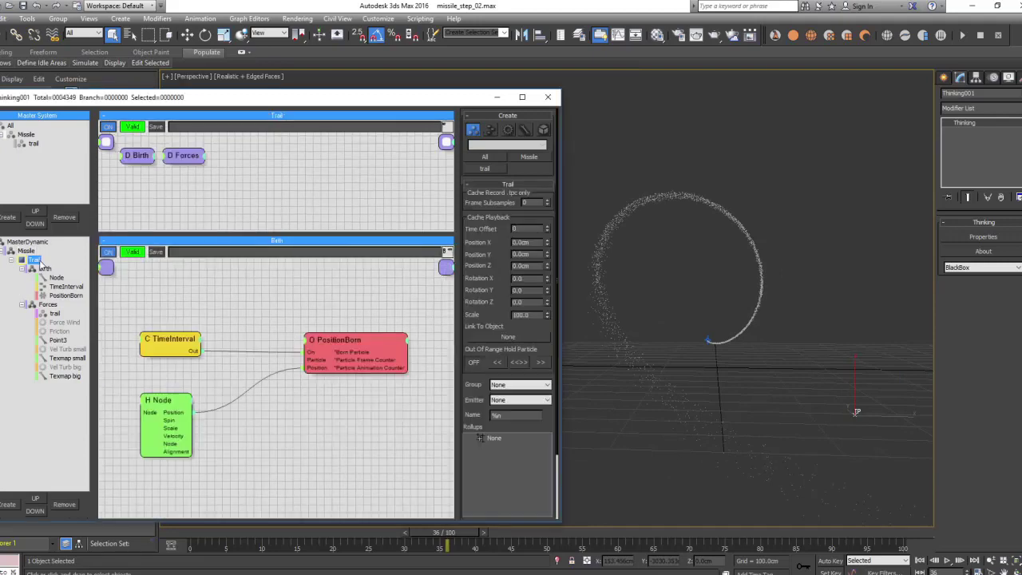
{"action": "mouse_move", "coordinate": [413, 533]}
{"action": "left_mouse_down"}
{"action": "mouse_move", "coordinate": [354, 543]}
{"action": "mouse_move", "coordinate": [382, 543]}
{"action": "left_mouse_up"}
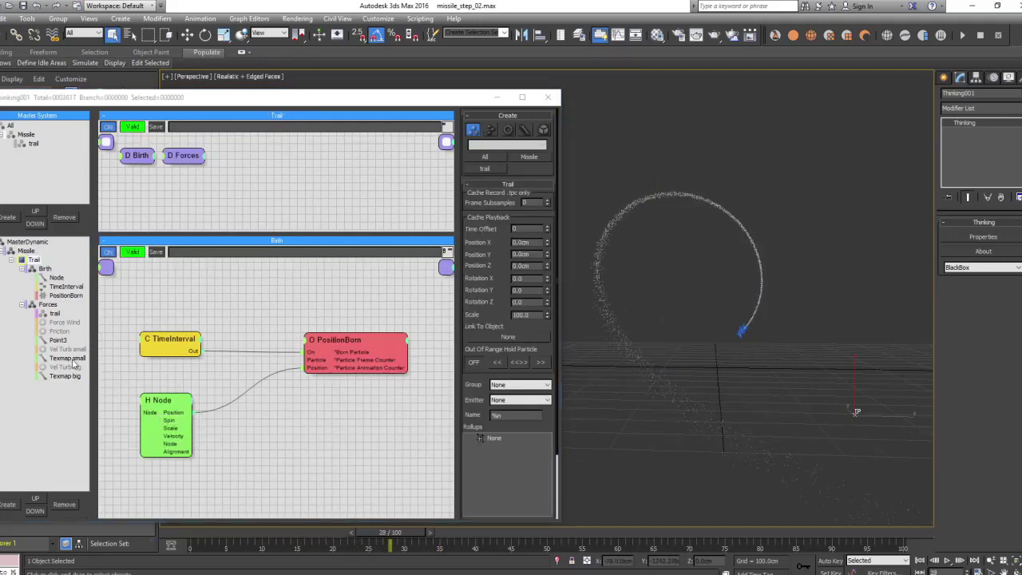
{"action": "left_click", "coordinate": [920, 561]}
{"action": "left_click", "coordinate": [947, 561]}
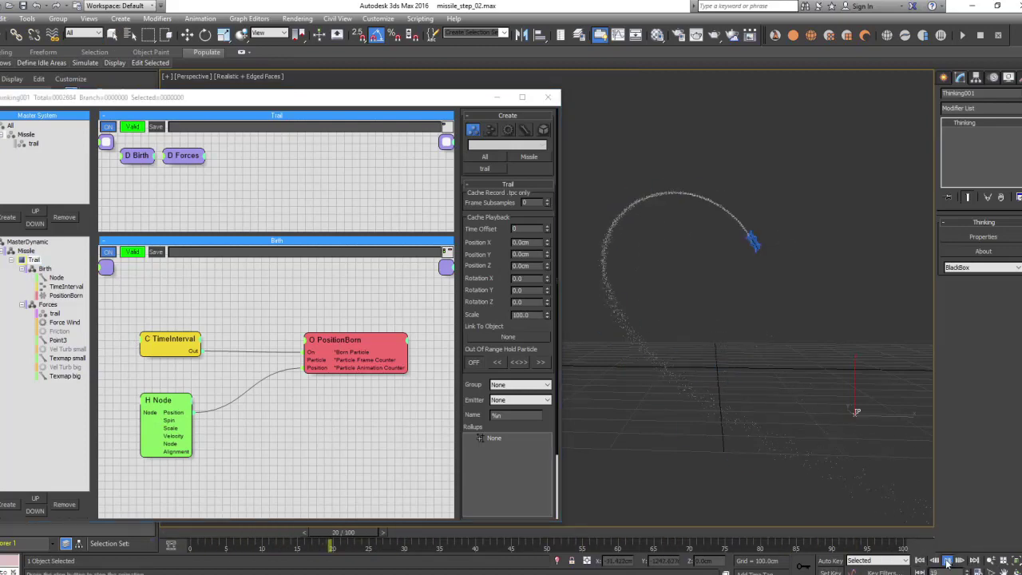
{"action": "left_click", "coordinate": [947, 561]}
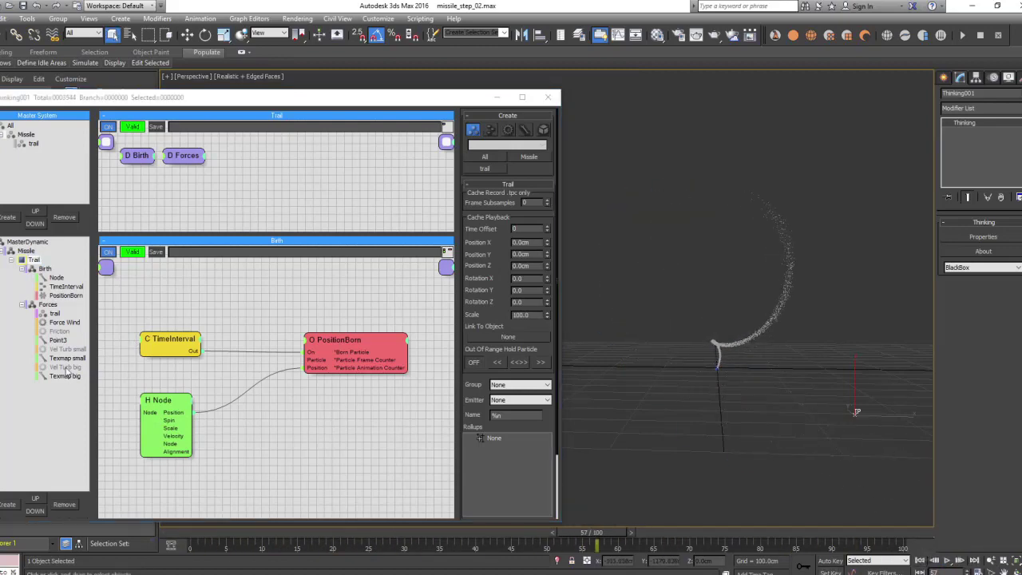
Enable the Friction and Vel Turb small forces, replaying the trail after each
{"action": "left_click", "coordinate": [58, 331]}
{"action": "left_click", "coordinate": [947, 561]}
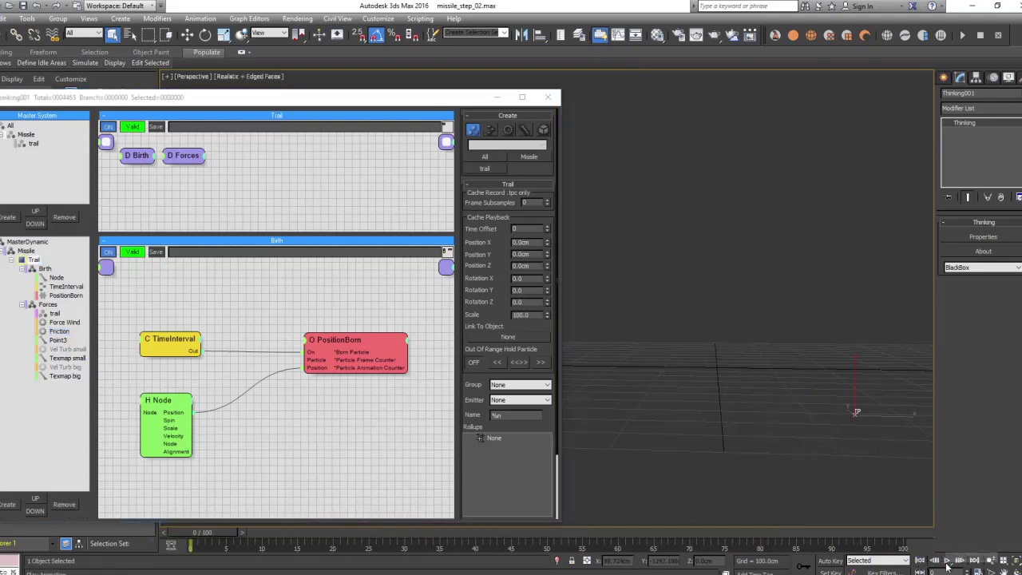
{"action": "left_click", "coordinate": [947, 561]}
{"action": "left_click", "coordinate": [62, 351]}
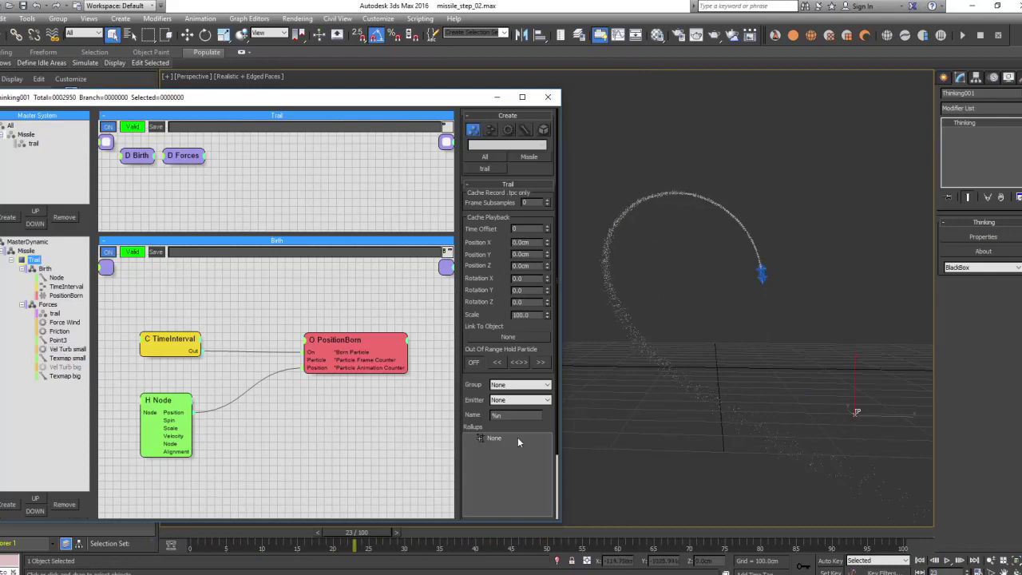
{"action": "left_click", "coordinate": [921, 562]}
{"action": "left_click", "coordinate": [947, 561]}
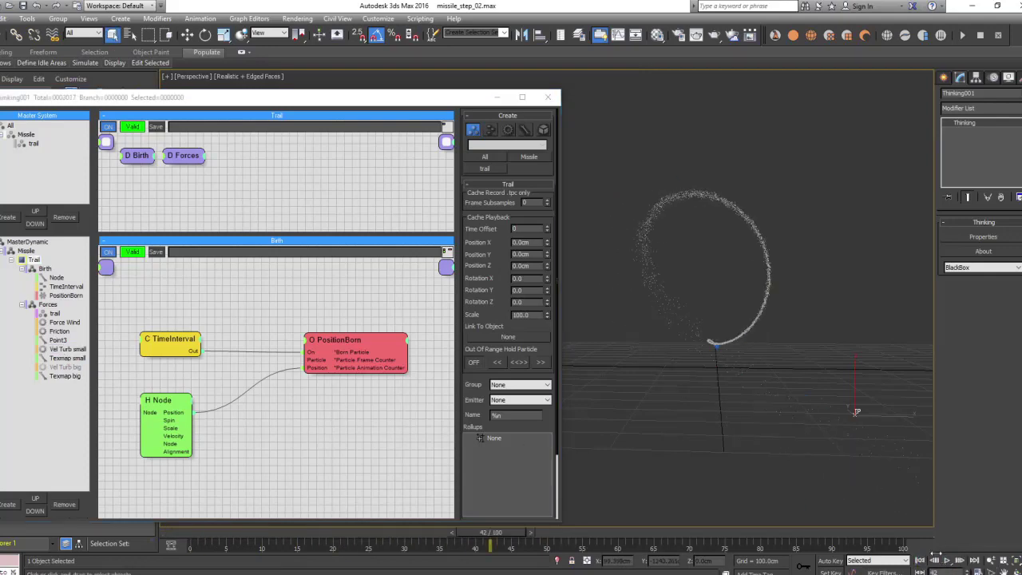
{"action": "left_click", "coordinate": [67, 357]}
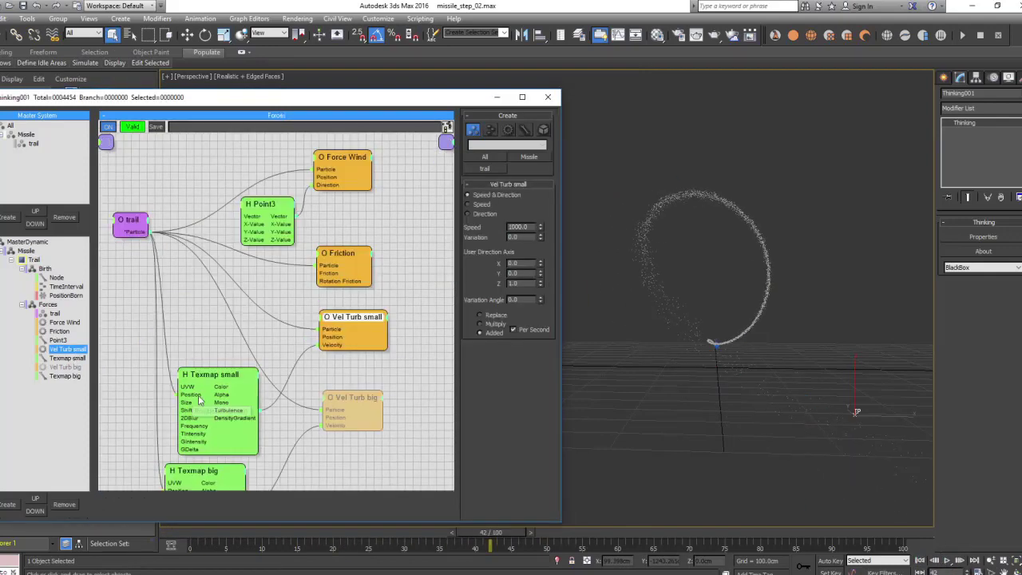
Inspect the Texmap small force settings and replay the trail
{"action": "left_click", "coordinate": [214, 376]}
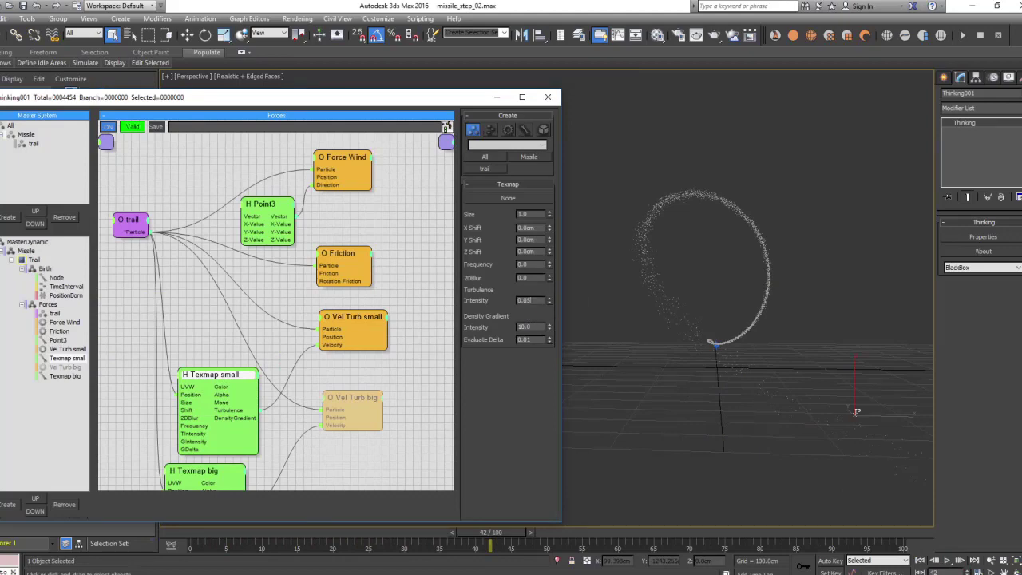
{"action": "left_click", "coordinate": [921, 561]}
{"action": "left_click", "coordinate": [947, 561]}
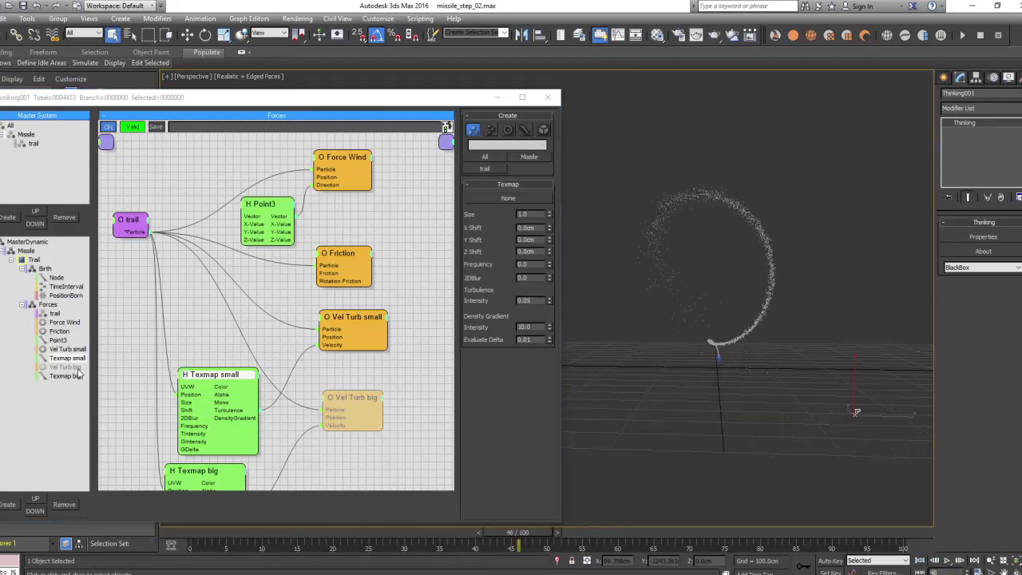
Enable Vel Turb big, replay the trail, check frames 65 and 50, then rewind
{"action": "left_click", "coordinate": [76, 368]}
{"action": "left_click", "coordinate": [921, 561]}
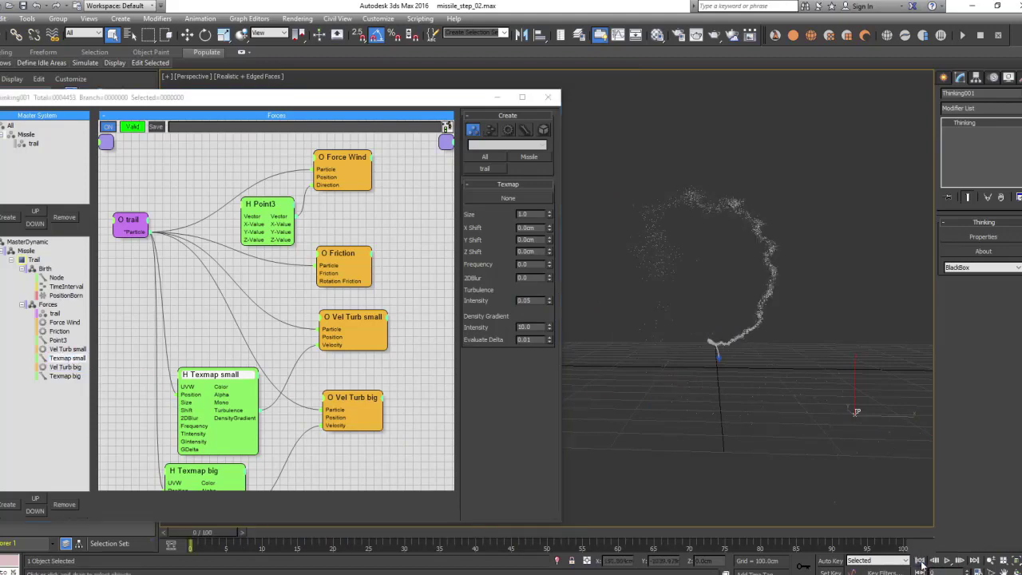
{"action": "left_click", "coordinate": [947, 561]}
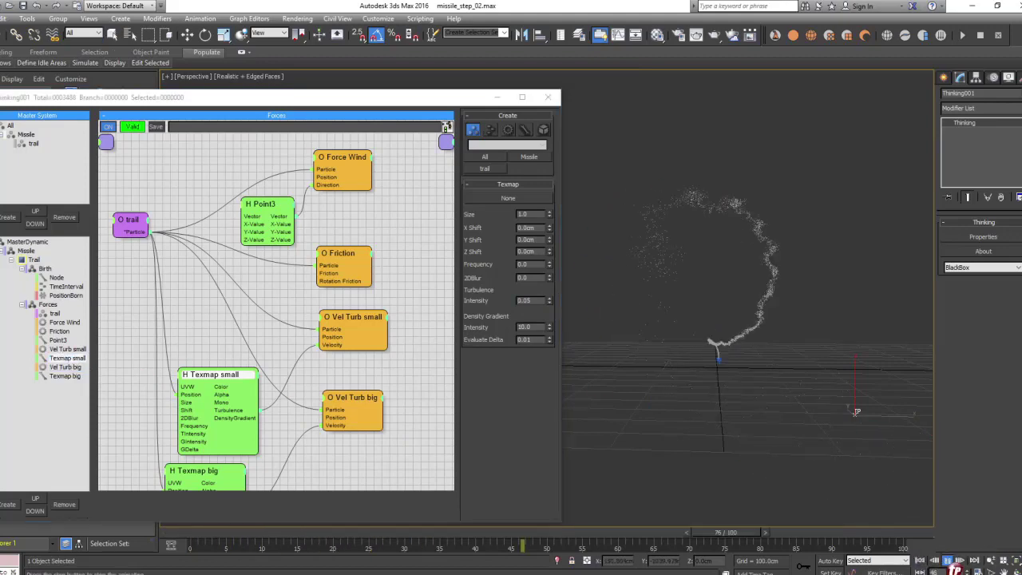
{"action": "left_click", "coordinate": [947, 561]}
{"action": "left_click_drag", "start_coordinate": [649, 540], "coordinate": [656, 543]}
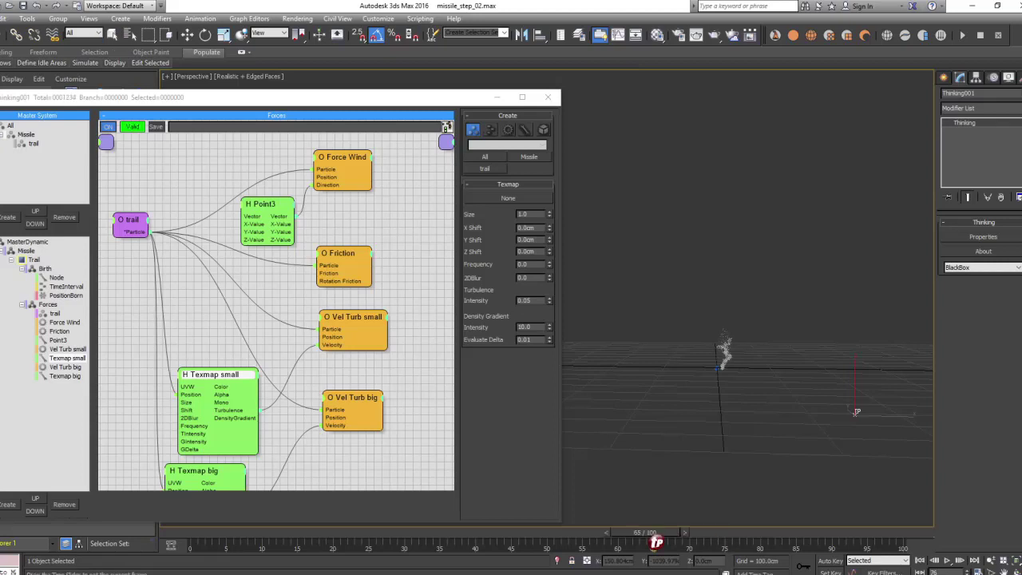
{"action": "left_click", "coordinate": [557, 541]}
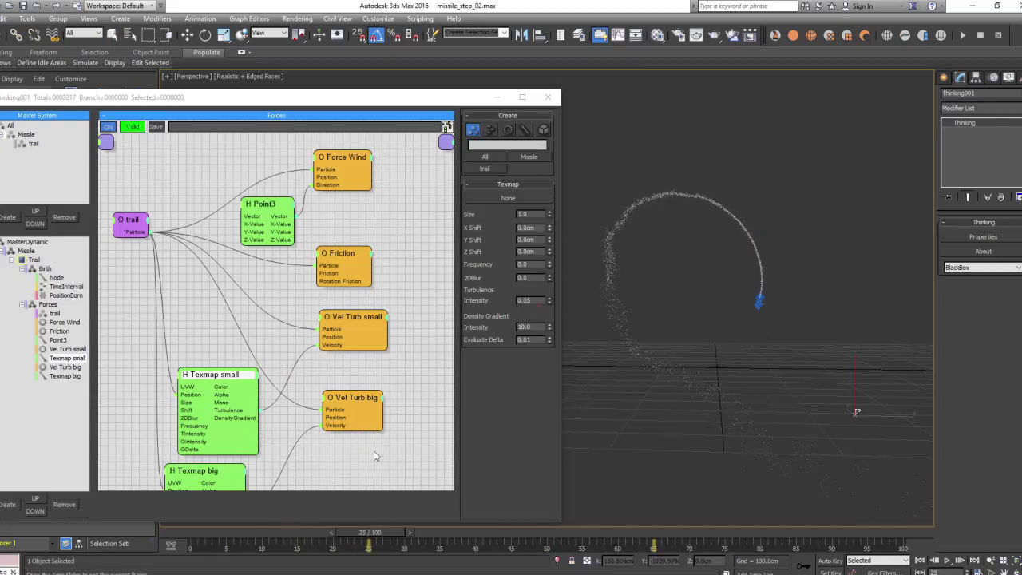
{"action": "left_click", "coordinate": [917, 558]}
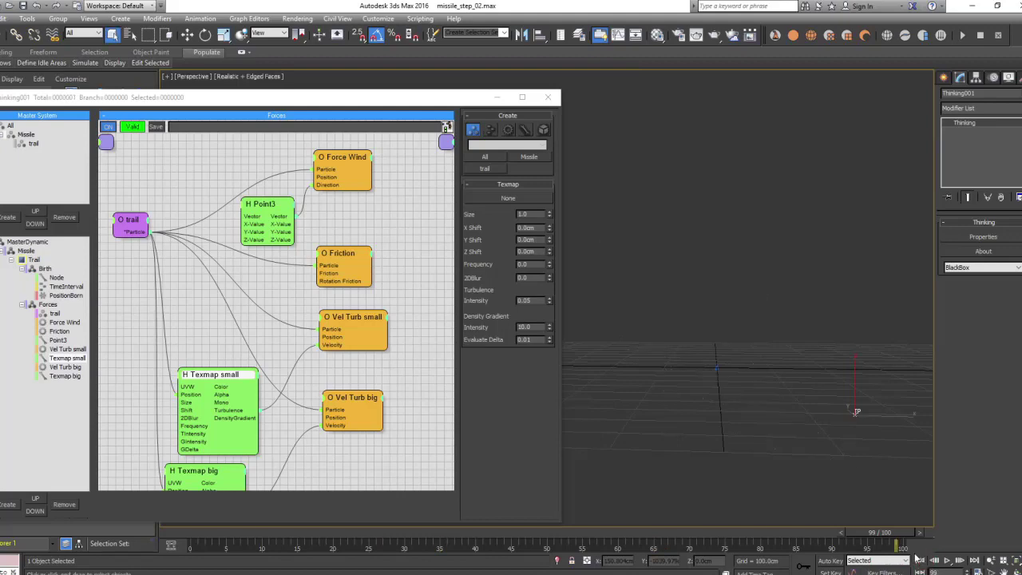
Set the Texmap big force to Size 100 and turbulence intensity 0.1, then preview the trail
{"action": "left_click", "coordinate": [30, 243]}
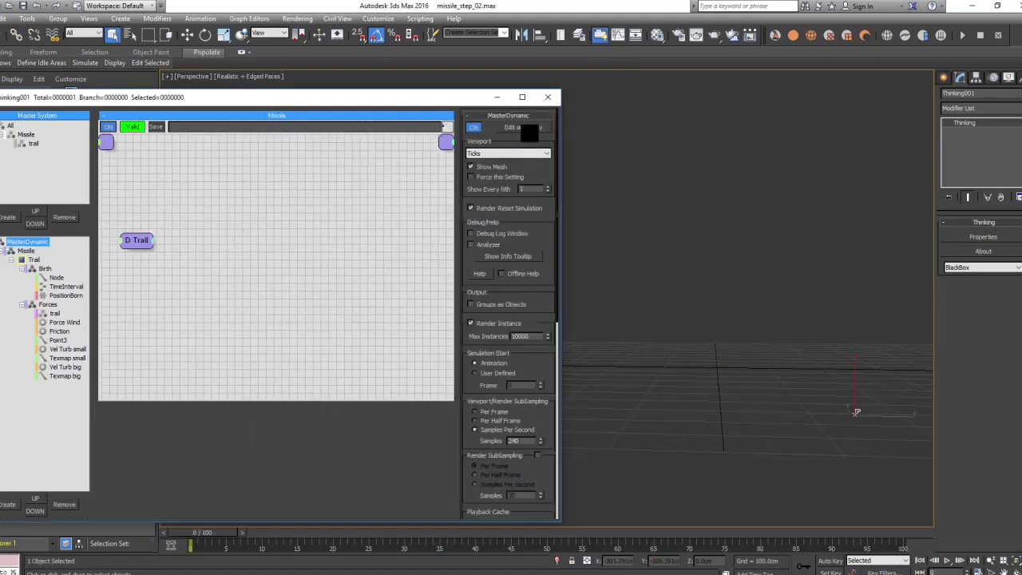
{"action": "left_click", "coordinate": [50, 304]}
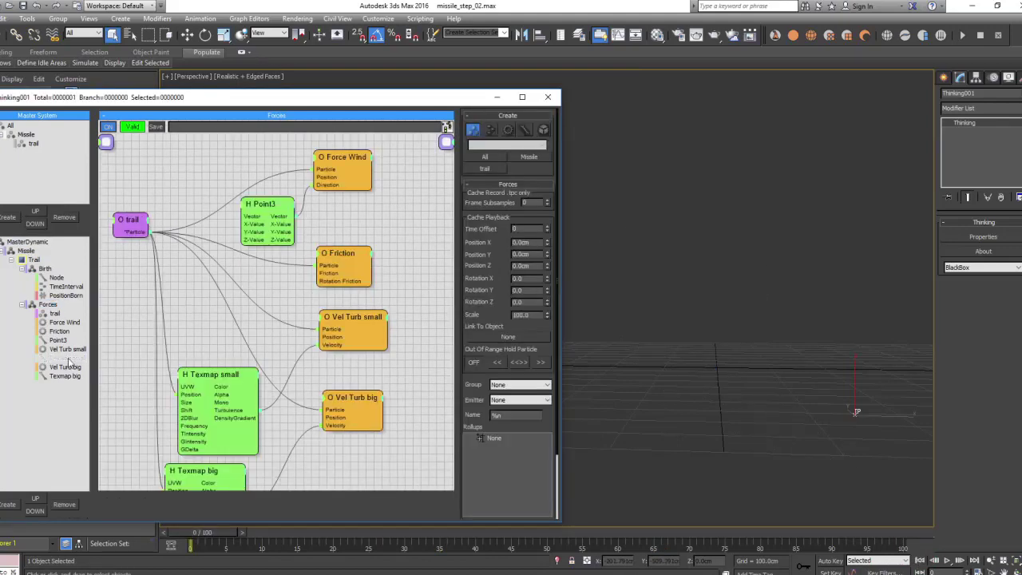
{"action": "left_click", "coordinate": [66, 375]}
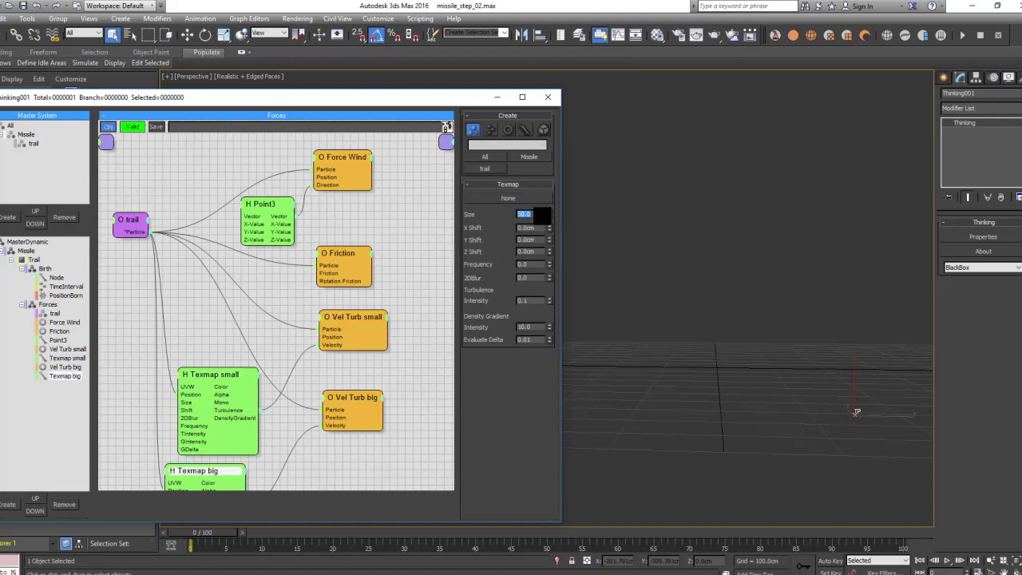
{"action": "left_click", "coordinate": [947, 561]}
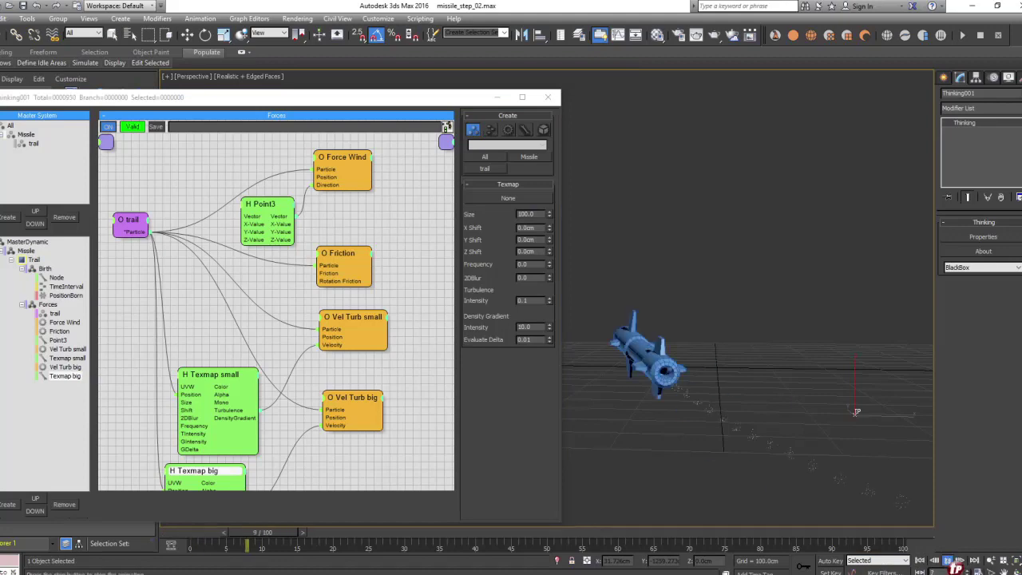
{"action": "left_click", "coordinate": [947, 561]}
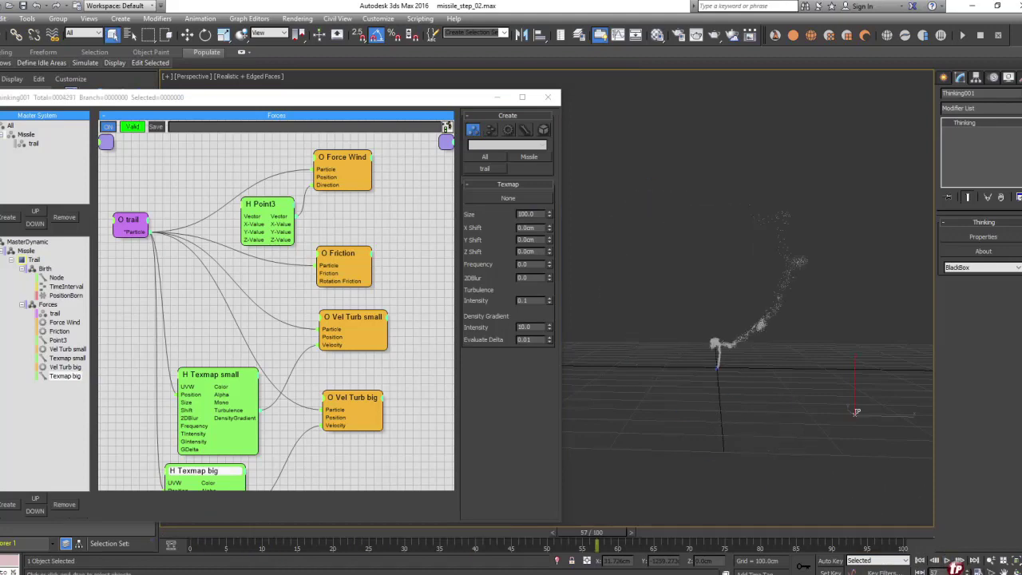
{"action": "left_click", "coordinate": [27, 253]}
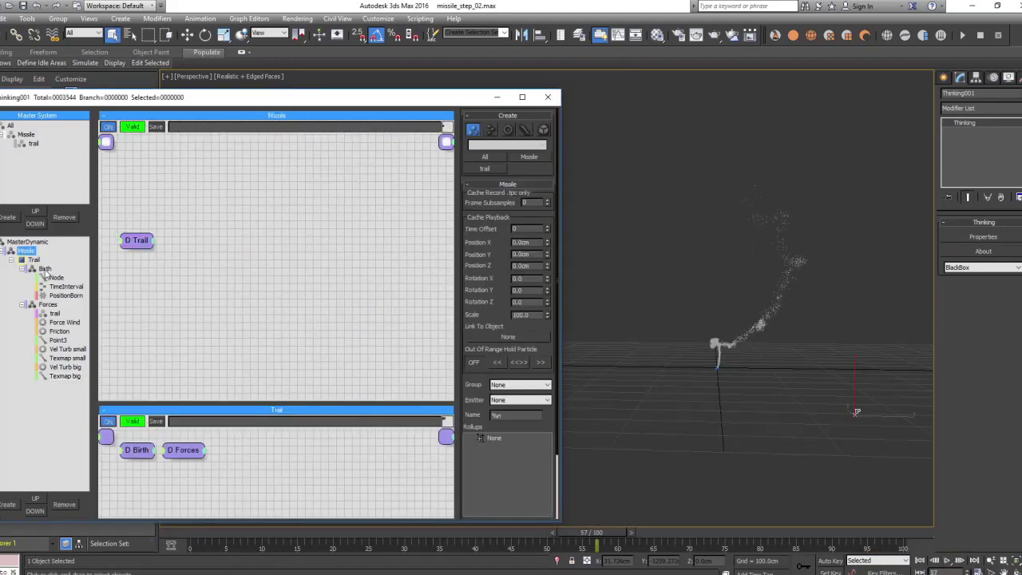
Set PositionBorn to 8000 particles/s, preview it, close the editor and hide Thinking001
{"action": "left_click", "coordinate": [46, 269]}
{"action": "left_click", "coordinate": [351, 232]}
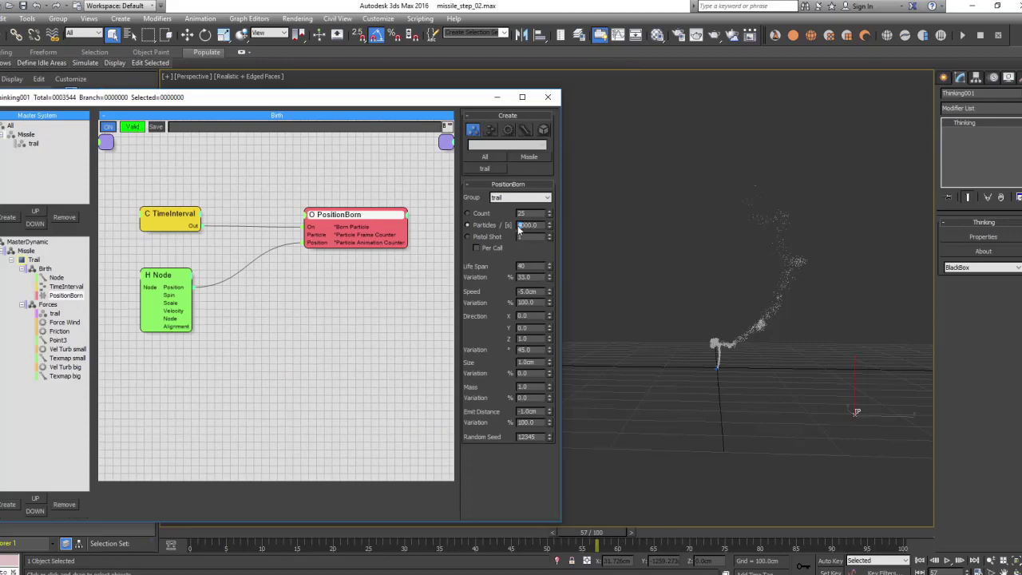
{"action": "left_click", "coordinate": [946, 560]}
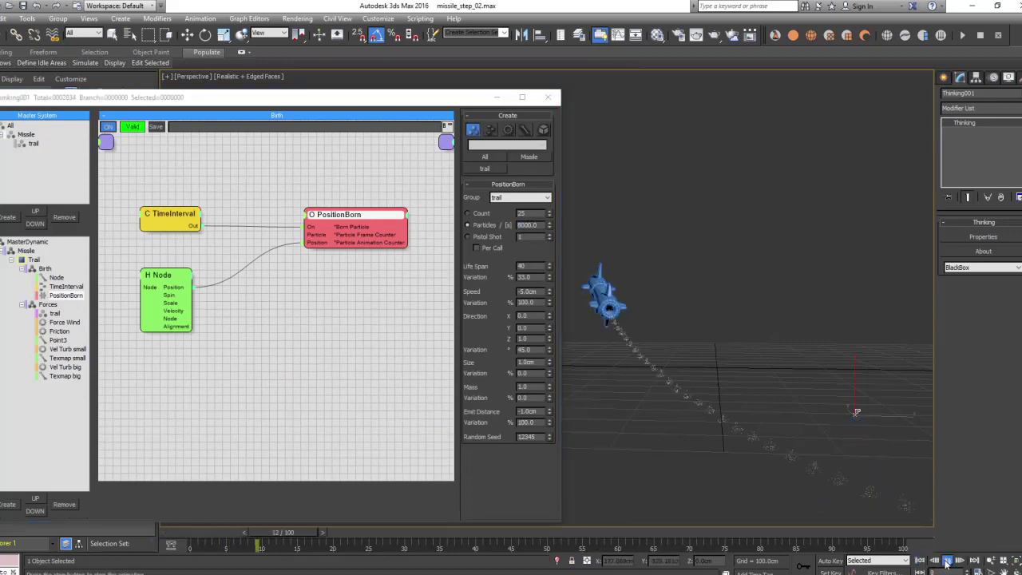
{"action": "left_click", "coordinate": [947, 560]}
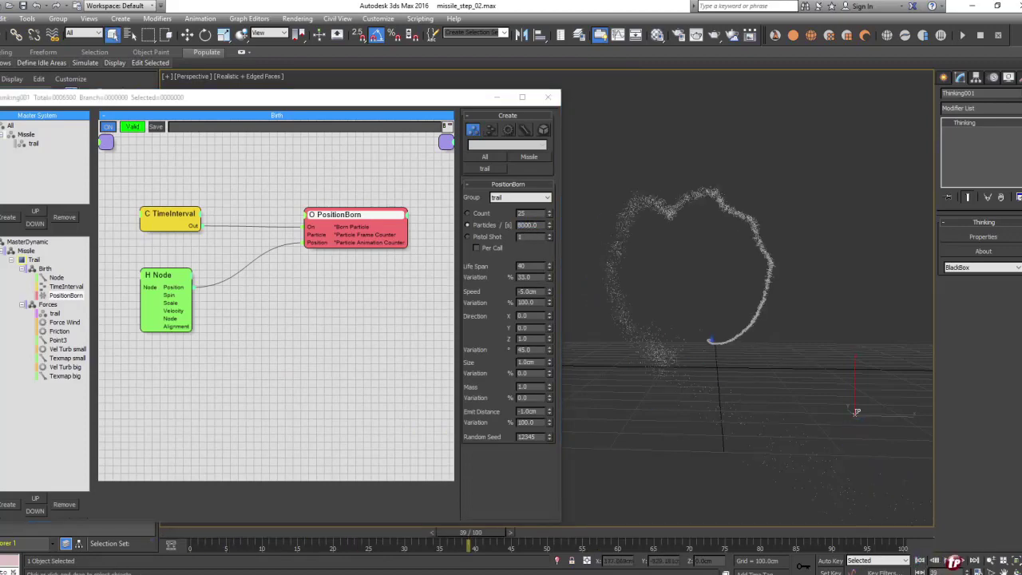
{"action": "left_click", "coordinate": [547, 97]}
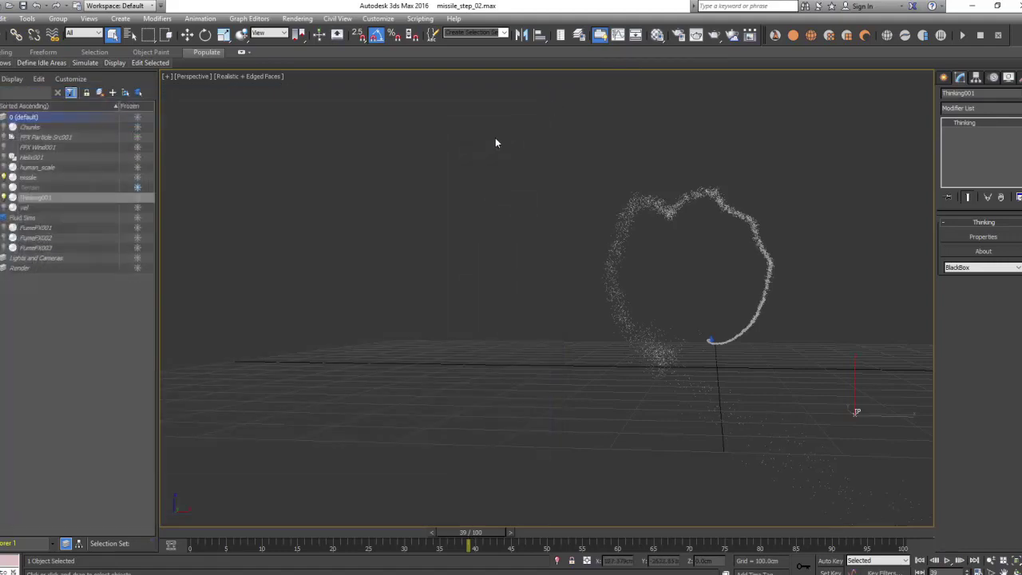
{"action": "left_click", "coordinate": [5, 198]}
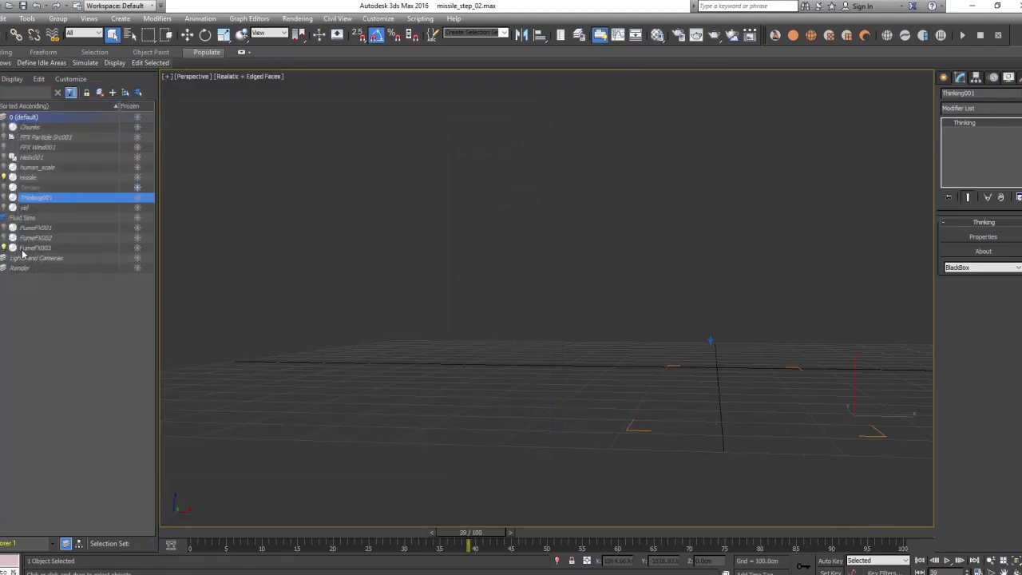
Unhide and select FumeFX001, then play its smoke trail in the viewport and through Camera001
{"action": "left_click", "coordinate": [4, 229]}
{"action": "left_click", "coordinate": [32, 228]}
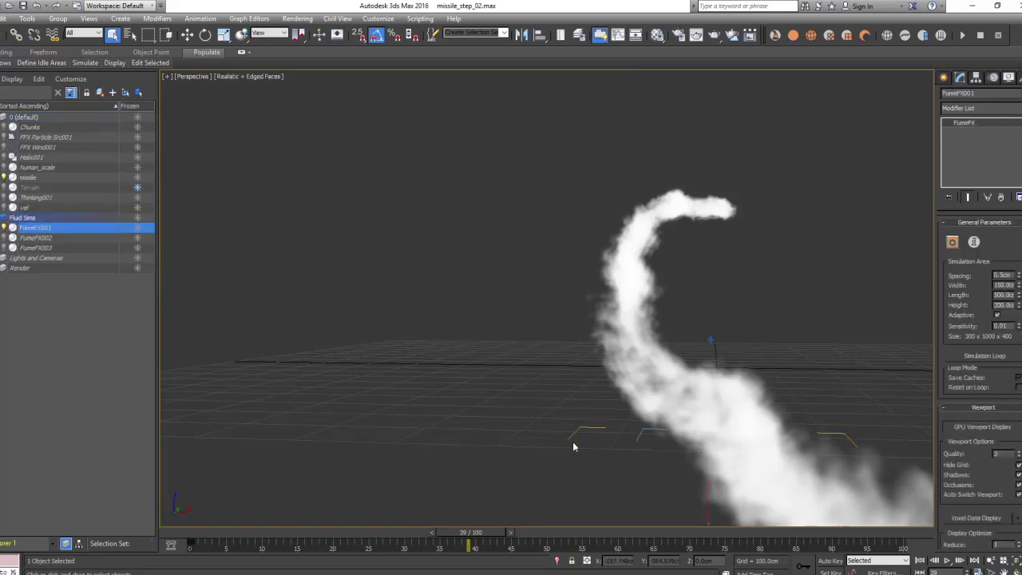
{"action": "left_click", "coordinate": [920, 561]}
{"action": "left_click", "coordinate": [947, 561]}
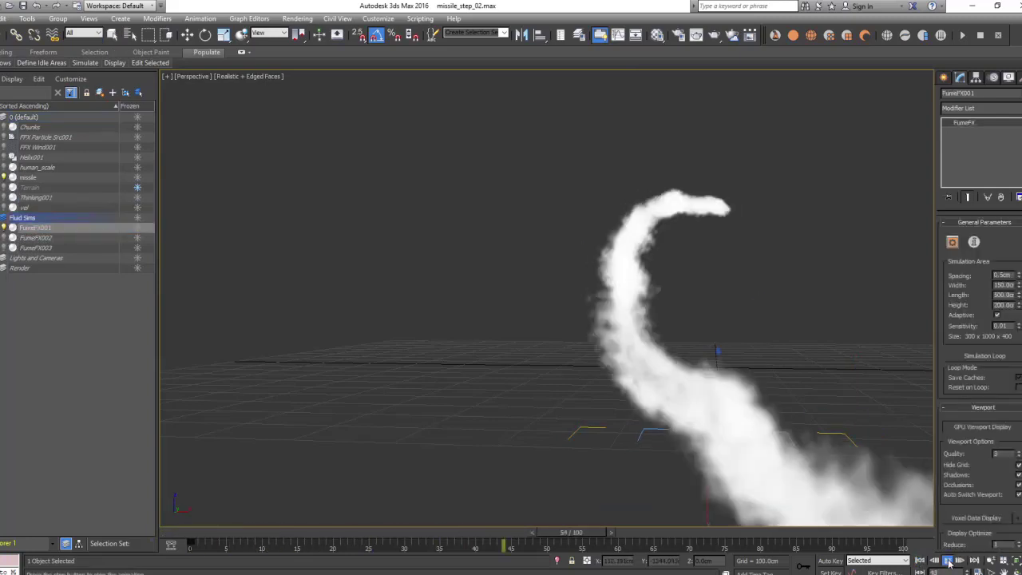
{"action": "left_click", "coordinate": [948, 561]}
{"action": "key", "text": "c"}
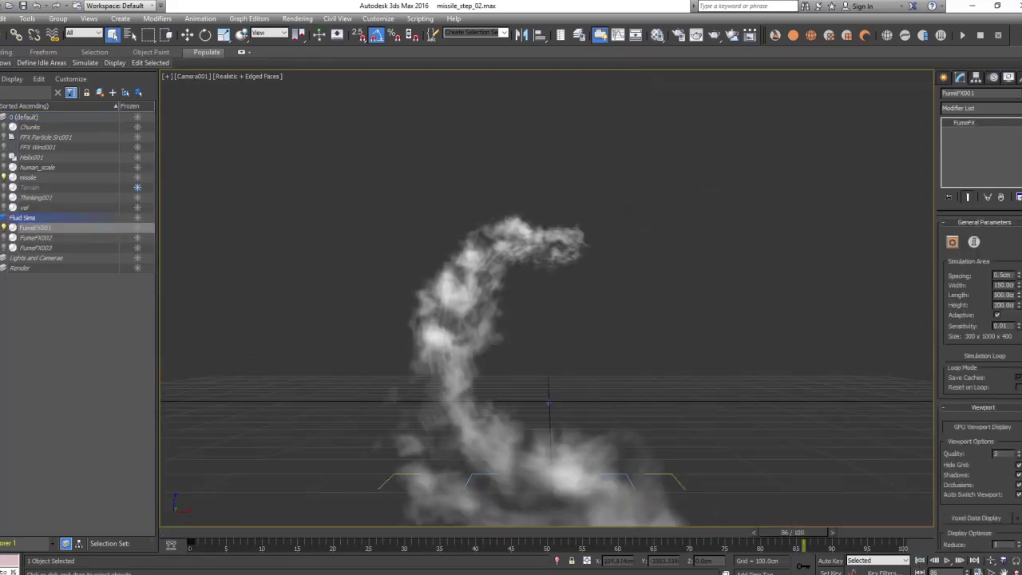
{"action": "left_click", "coordinate": [920, 561]}
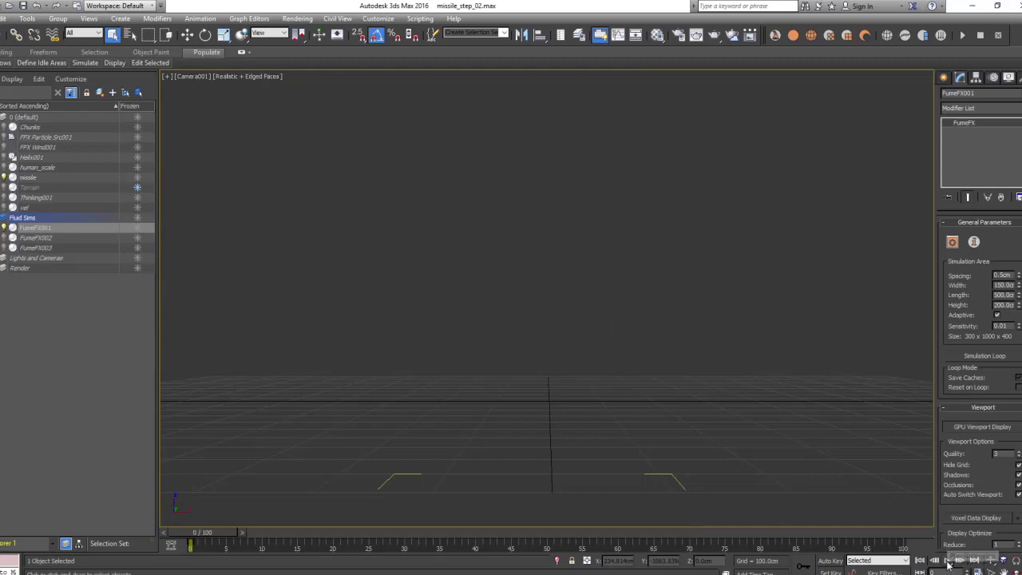
{"action": "left_click", "coordinate": [948, 561]}
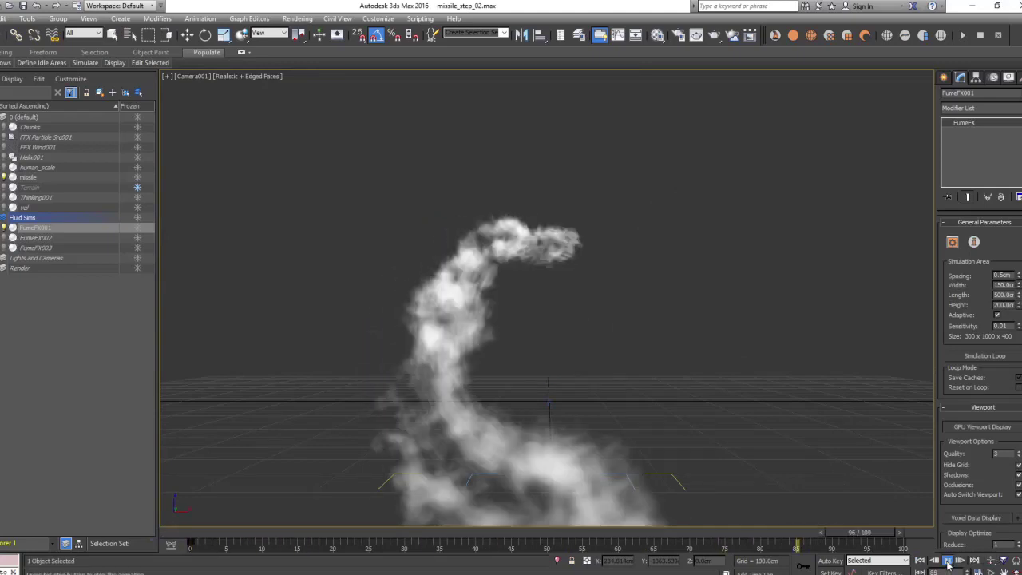
{"action": "left_click", "coordinate": [947, 561]}
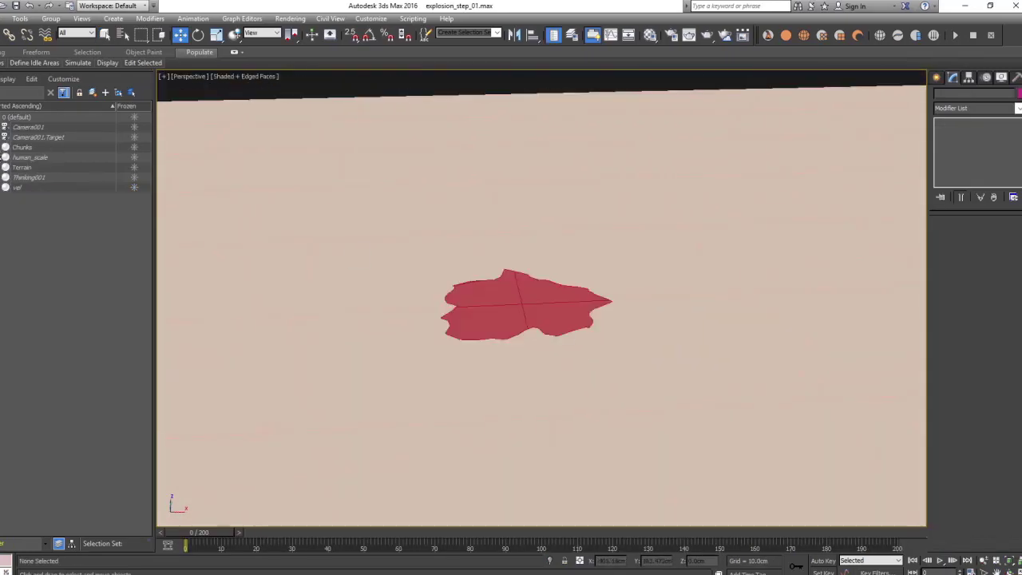
Orbit around the red debris slab in explosion_step_01 and select Thinking001
{"action": "middle_click_drag", "start_coordinate": [688, 323], "coordinate": [672, 324], "text": "alt"}
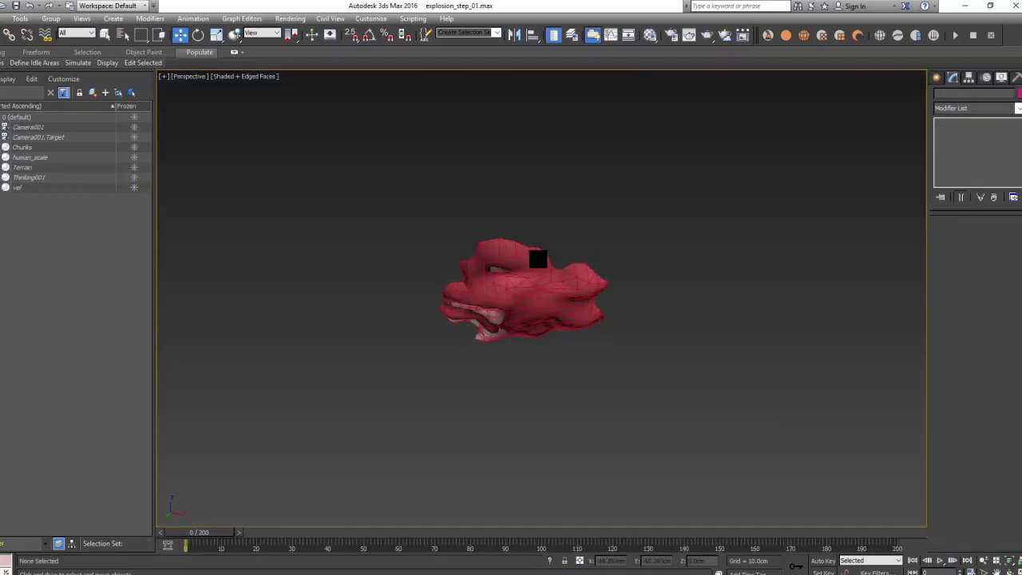
{"action": "middle_click_drag", "start_coordinate": [497, 331], "coordinate": [516, 319], "text": "alt"}
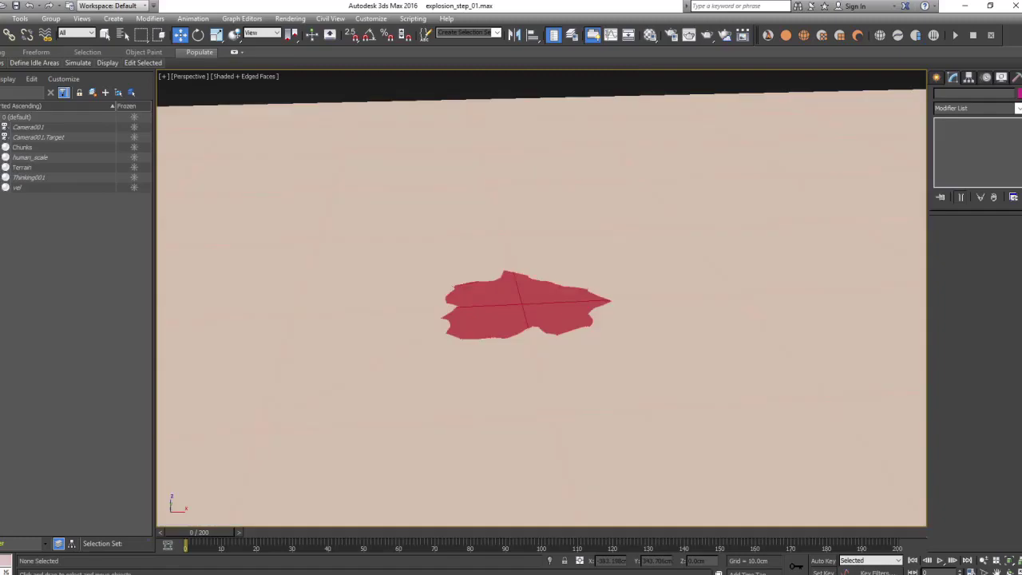
{"action": "left_click", "coordinate": [23, 178]}
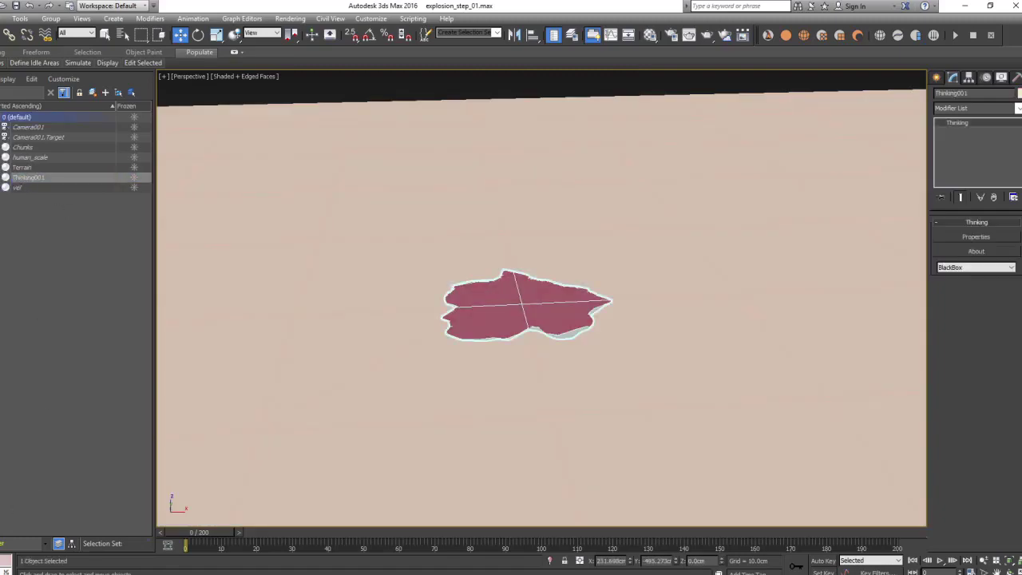
Open Thinking001's particle editor, preview the debris explosion, and show the VB group's graph
{"action": "left_click", "coordinate": [977, 236]}
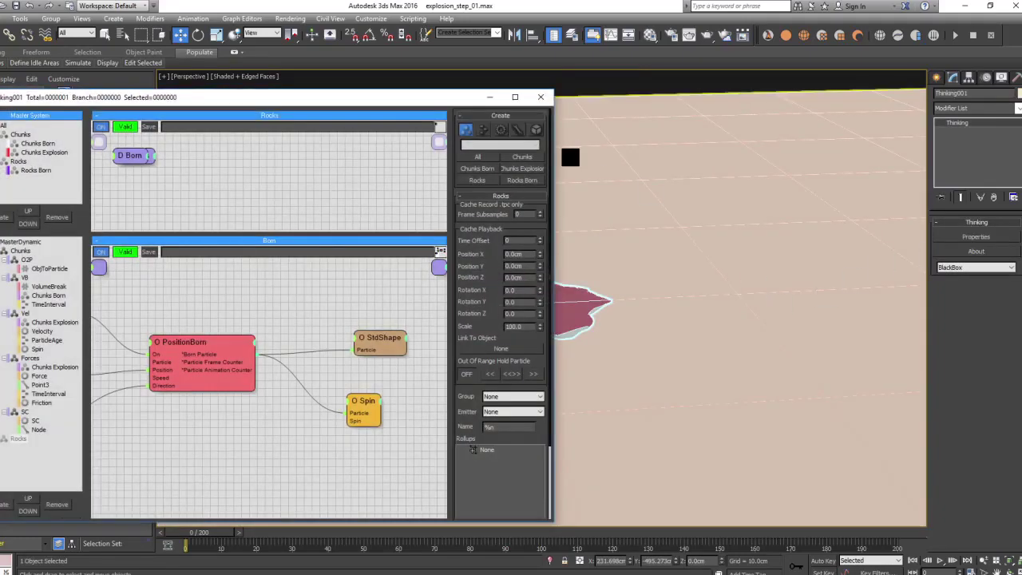
{"action": "key", "text": "c"}
{"action": "key", "text": "p"}
{"action": "mouse_move", "coordinate": [687, 258]}
{"action": "middle_mouse_down", "text": "alt"}
{"action": "mouse_move", "coordinate": [850, 274]}
{"action": "mouse_move", "coordinate": [848, 296]}
{"action": "mouse_move", "coordinate": [873, 308]}
{"action": "middle_mouse_up", "text": "alt"}
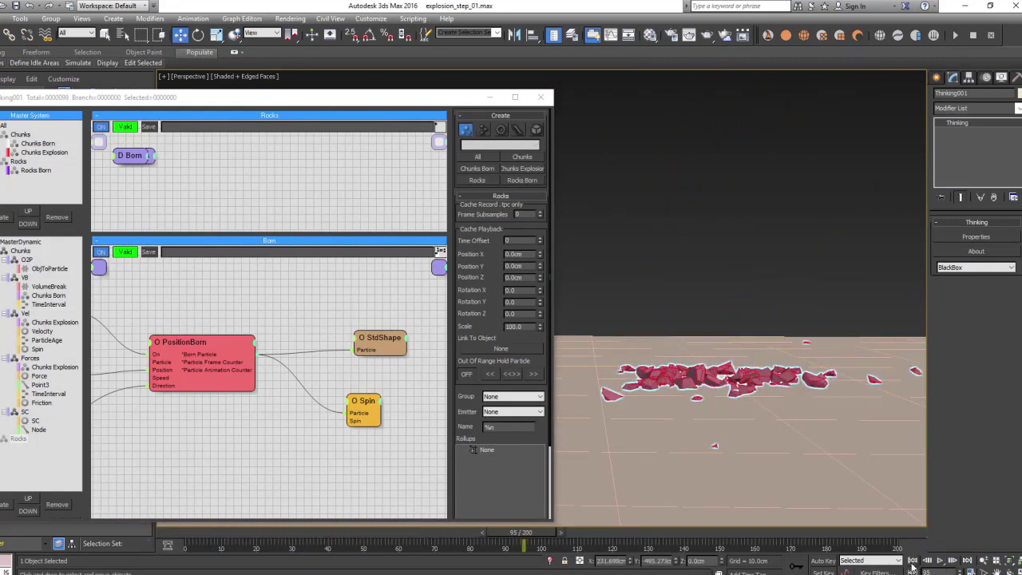
{"action": "left_click", "coordinate": [939, 563]}
{"action": "left_click", "coordinate": [940, 562]}
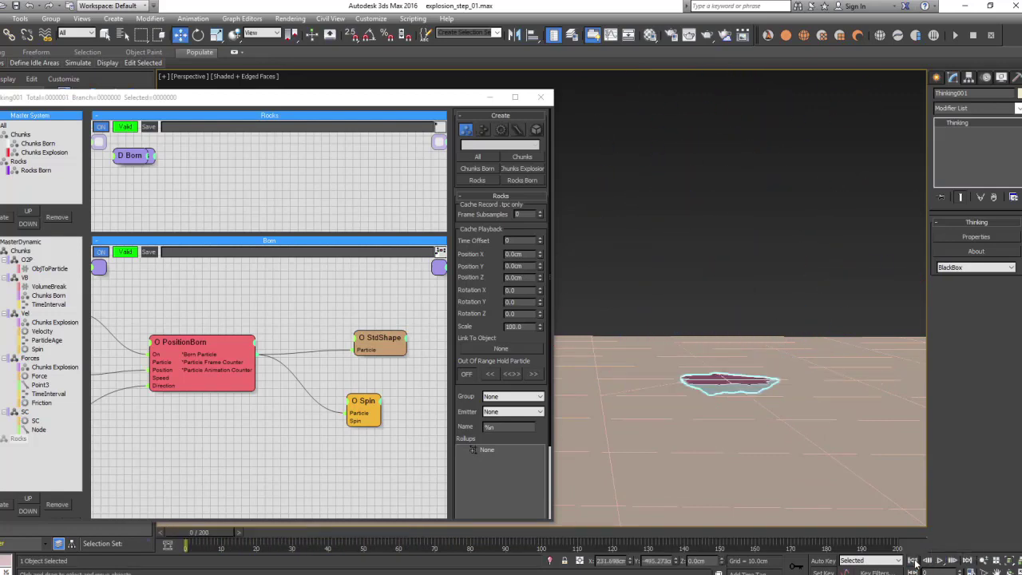
{"action": "left_click", "coordinate": [27, 279]}
Select the Vel graph's Velocity node and preview the explosion at its current speed
{"action": "left_click", "coordinate": [318, 254]}
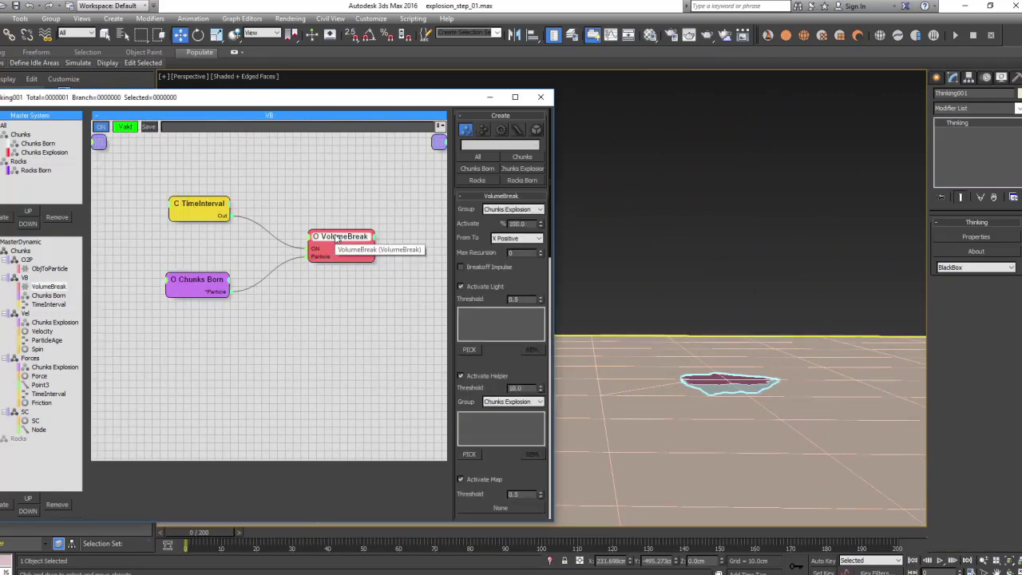
{"action": "left_click", "coordinate": [26, 314]}
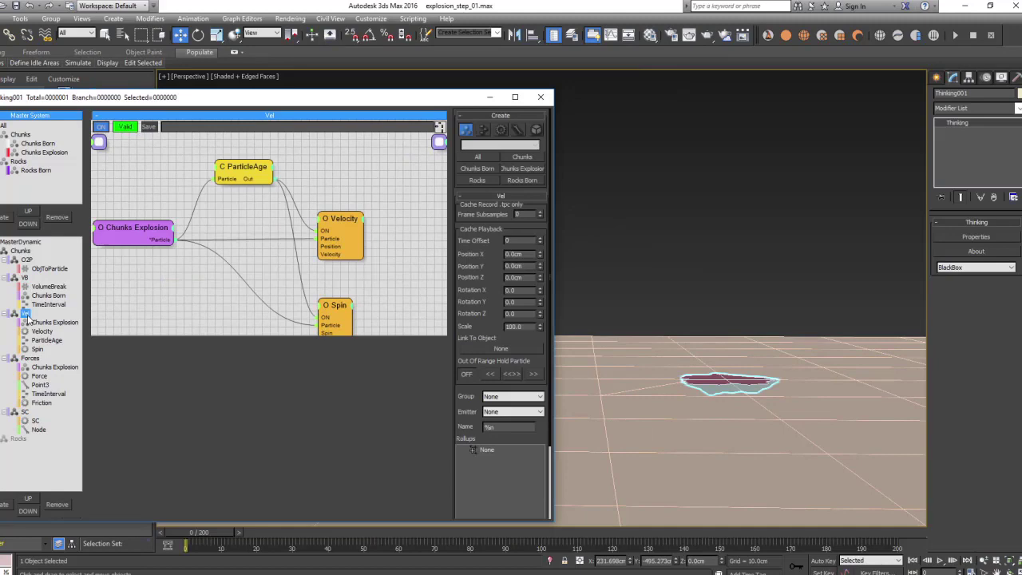
{"action": "left_click", "coordinate": [343, 231]}
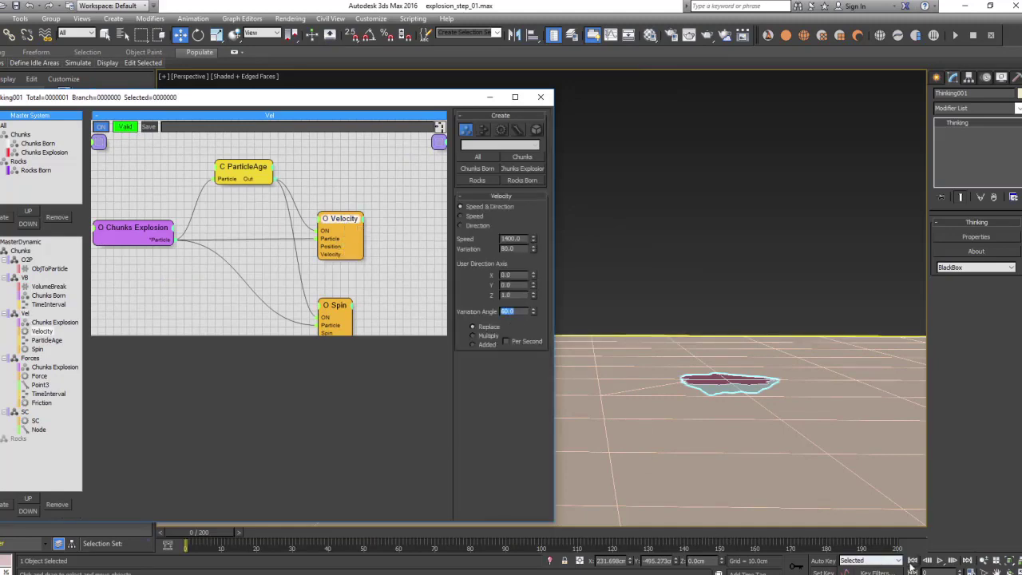
{"action": "left_click", "coordinate": [940, 561]}
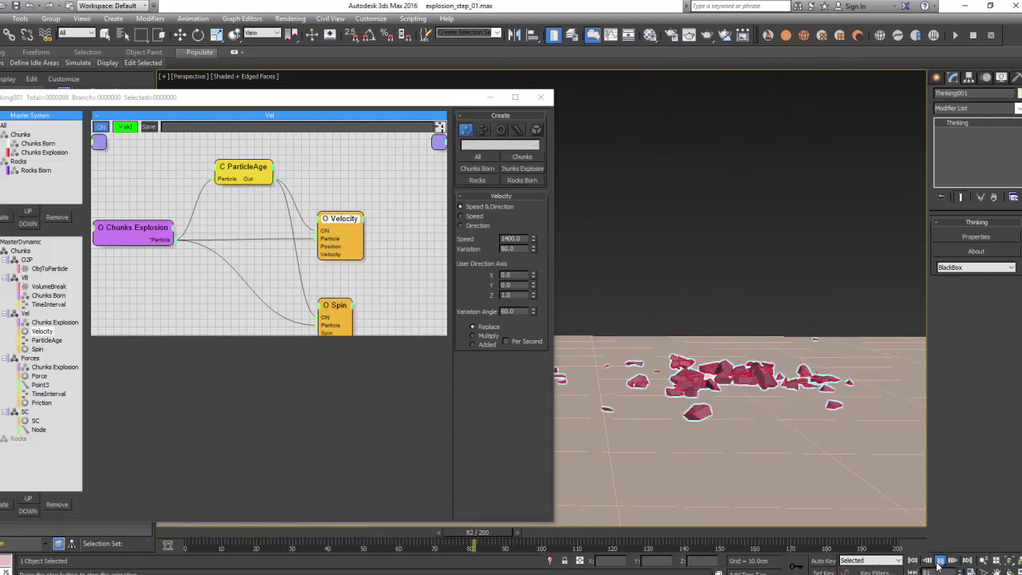
{"action": "left_click", "coordinate": [939, 560]}
{"action": "left_click", "coordinate": [912, 560]}
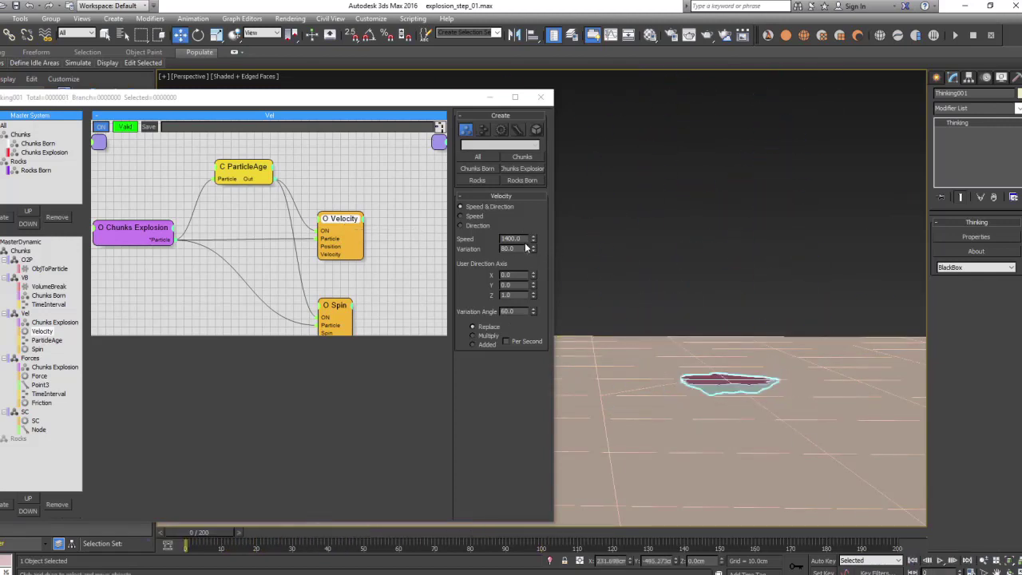
Try new Velocity Speed and Variation values (ending at 1400 and 100), replaying after each change
{"action": "double_click", "coordinate": [511, 238]}
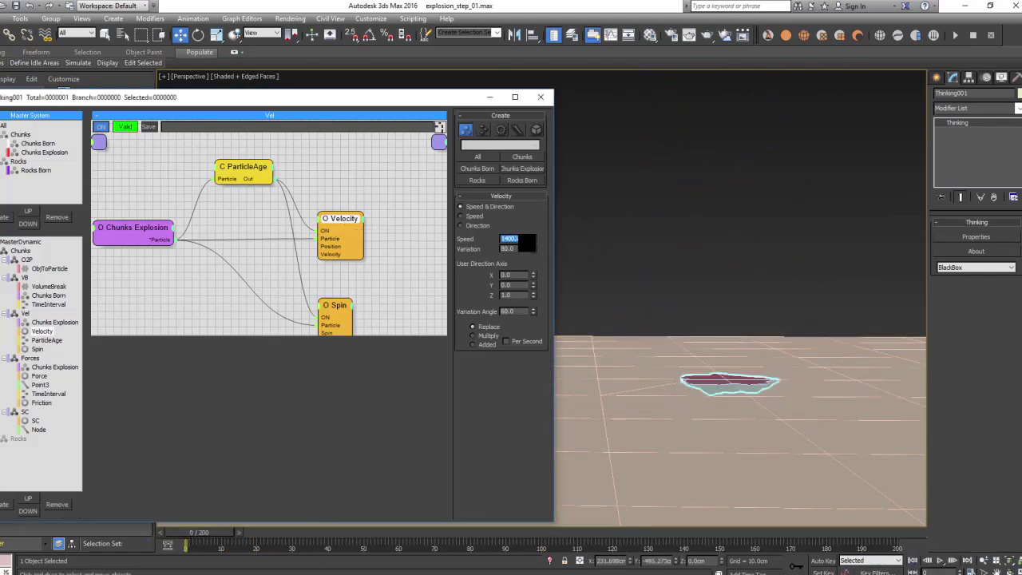
{"action": "left_click", "coordinate": [939, 560]}
{"action": "left_click", "coordinate": [913, 561]}
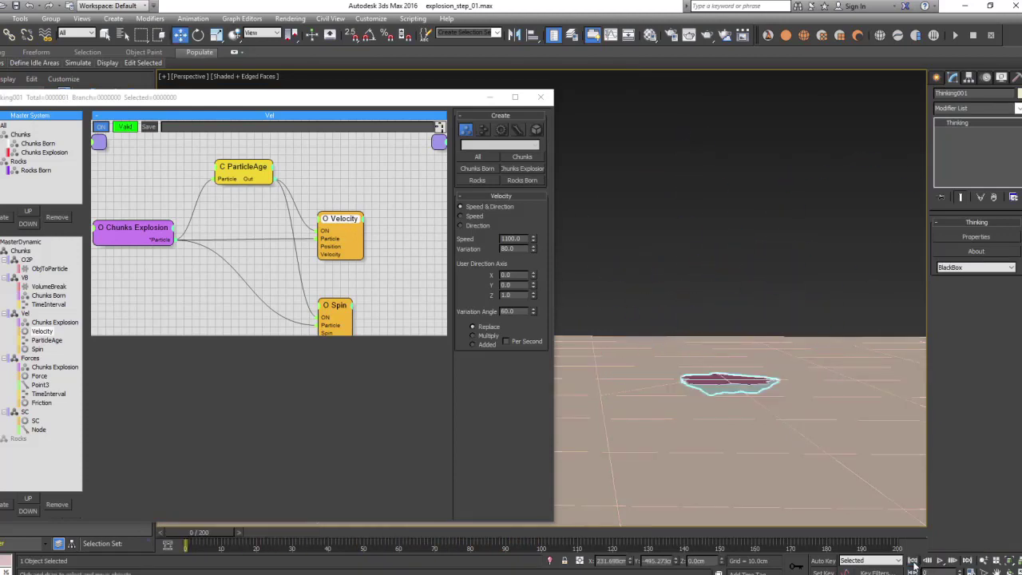
{"action": "double_click", "coordinate": [515, 249]}
{"action": "type", "text": "60"}
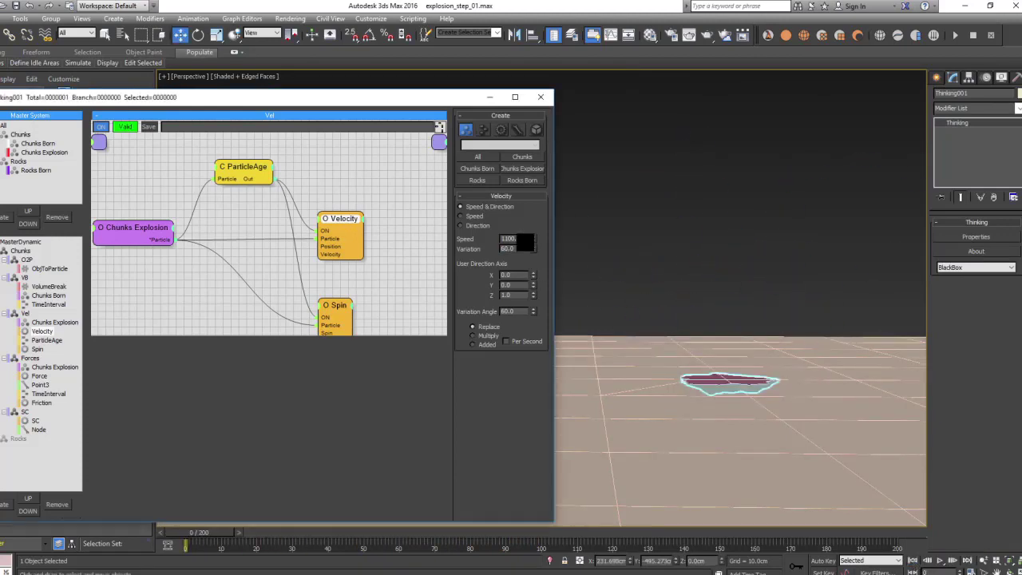
{"action": "type", "text": "1400"}
{"action": "left_click", "coordinate": [939, 561]}
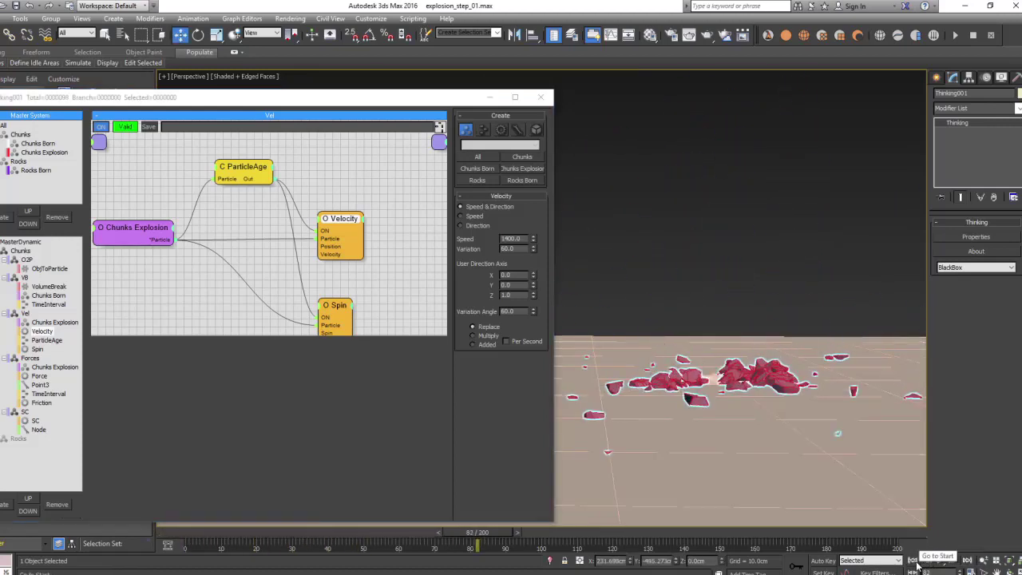
{"action": "left_click", "coordinate": [912, 560]}
{"action": "double_click", "coordinate": [510, 239]}
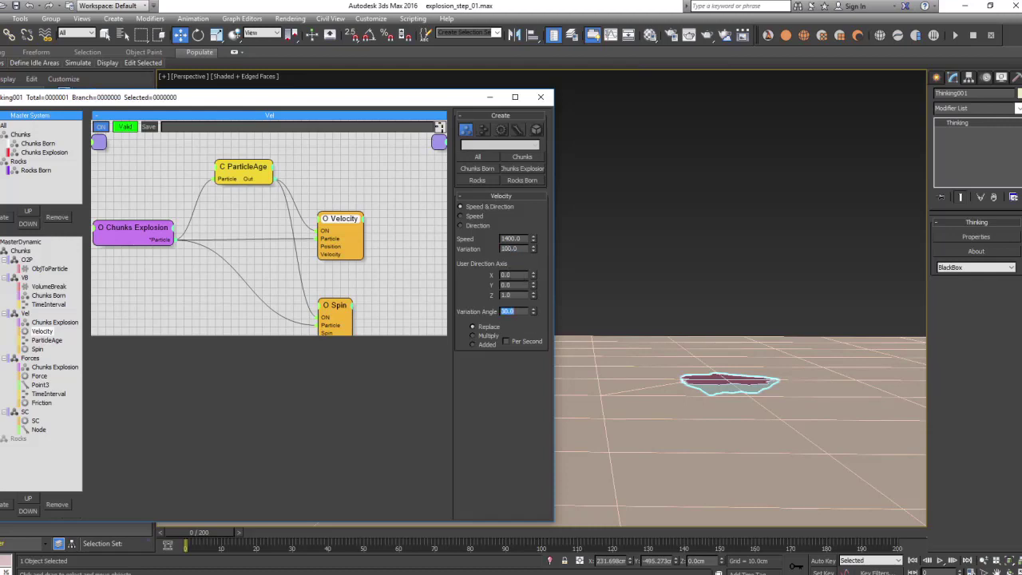
Preview the debris scatter with Variation Angle 30 and Variation 100
{"action": "left_click", "coordinate": [940, 560]}
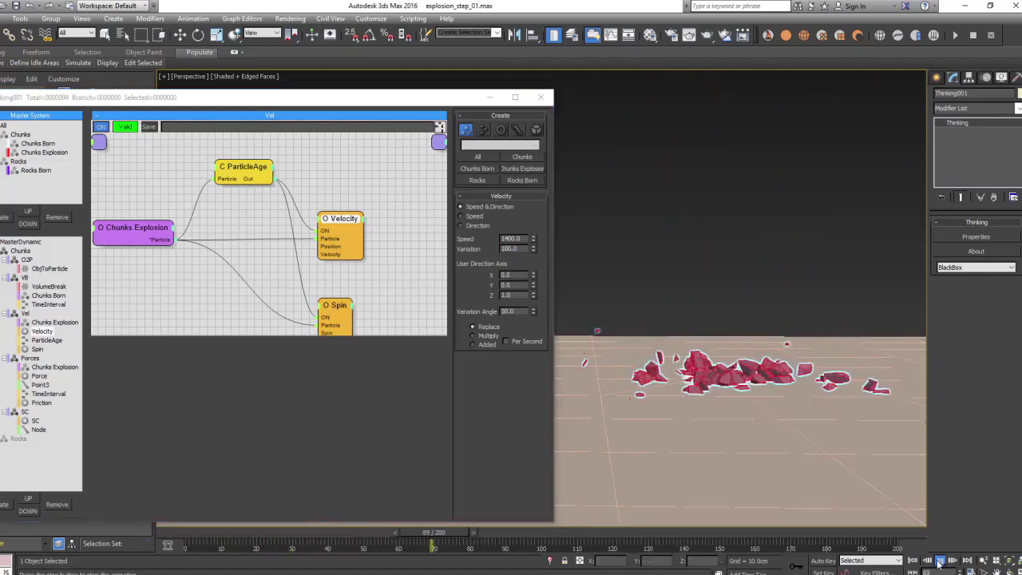
{"action": "left_click", "coordinate": [913, 560]}
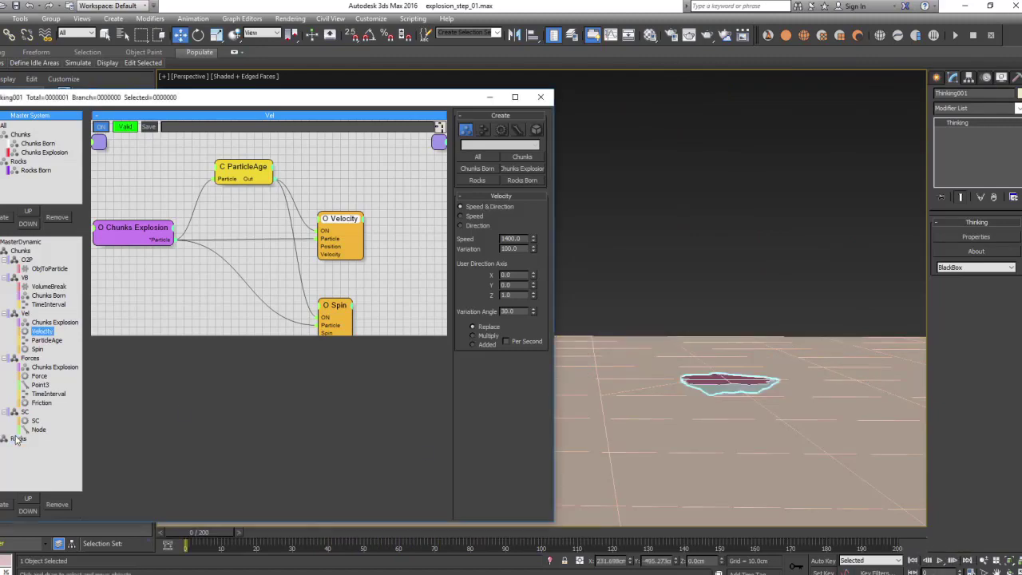
{"action": "left_click", "coordinate": [940, 560]}
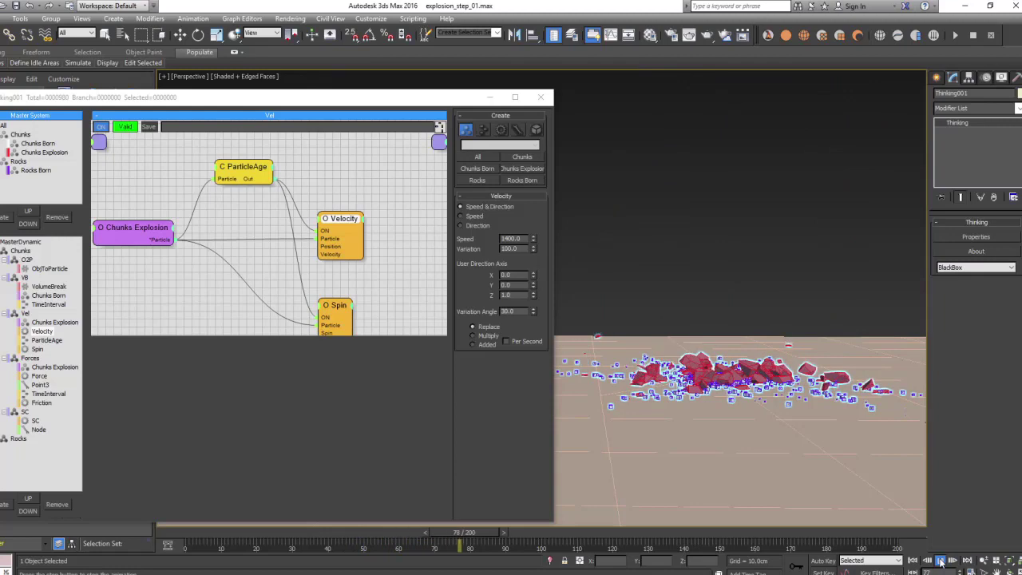
{"action": "left_click", "coordinate": [939, 560]}
{"action": "left_click", "coordinate": [912, 560]}
Lower the Velocity Speed to 1200 and replay the explosion to inspect the debris
{"action": "double_click", "coordinate": [511, 239]}
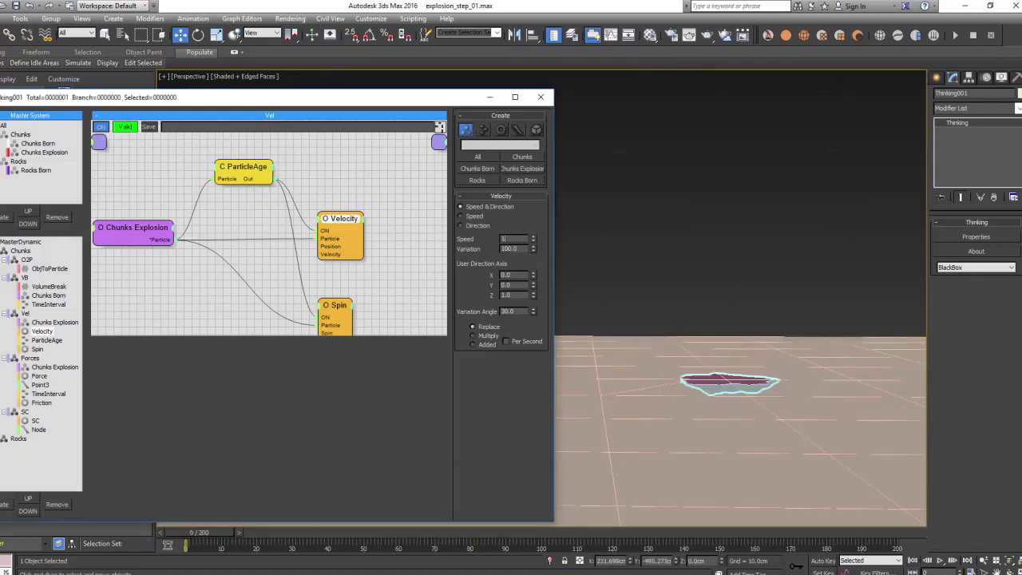
{"action": "type", "text": "200.0"}
{"action": "left_click", "coordinate": [914, 561]}
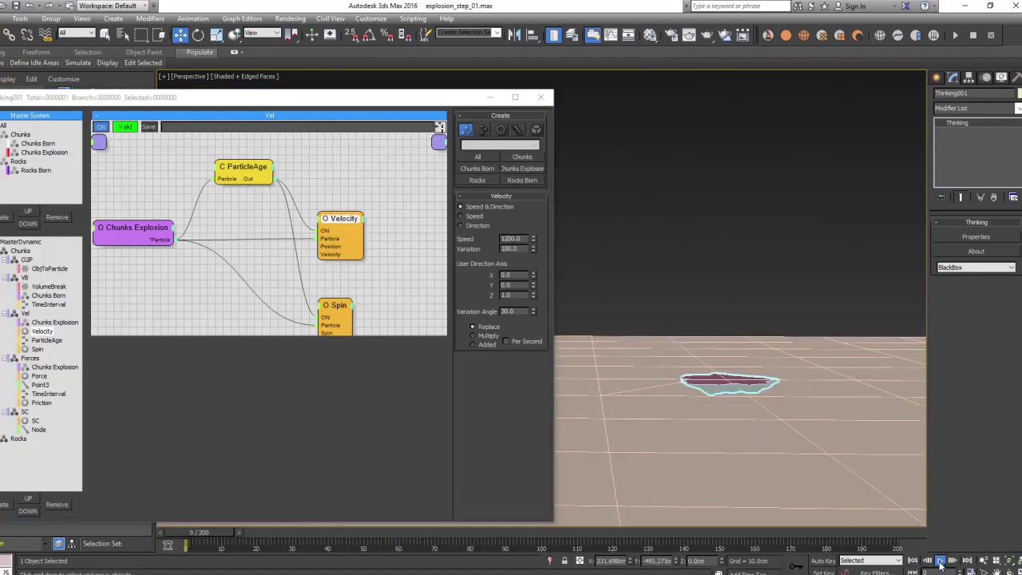
{"action": "left_click", "coordinate": [939, 561]}
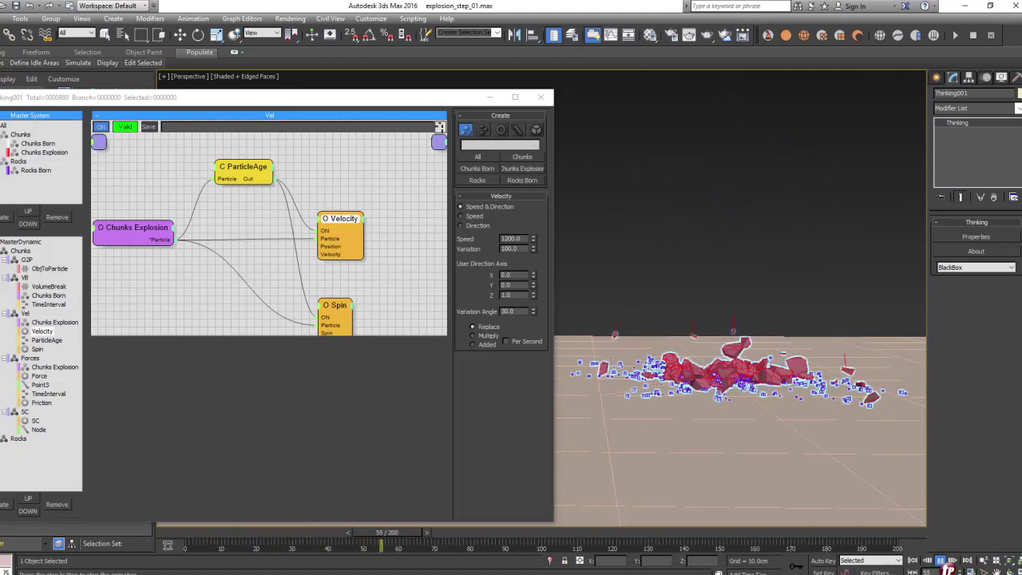
{"action": "left_click", "coordinate": [942, 561]}
Raise the Rocks Born TimeInterval End Frame to 12 and replay the rock burst from frame 0
{"action": "double_click", "coordinate": [32, 437]}
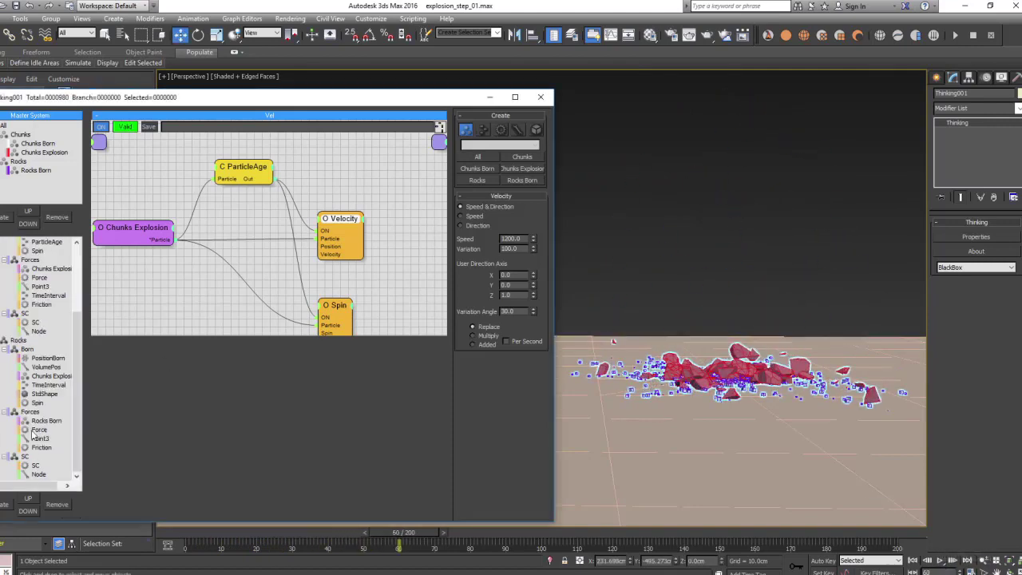
{"action": "left_click", "coordinate": [31, 358]}
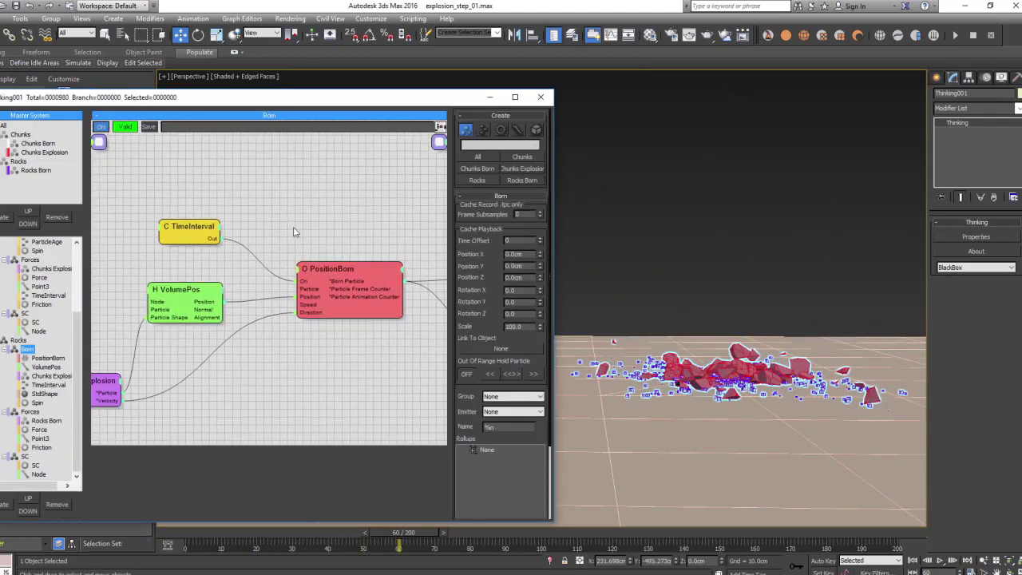
{"action": "left_click", "coordinate": [194, 232]}
{"action": "left_click", "coordinate": [532, 216]}
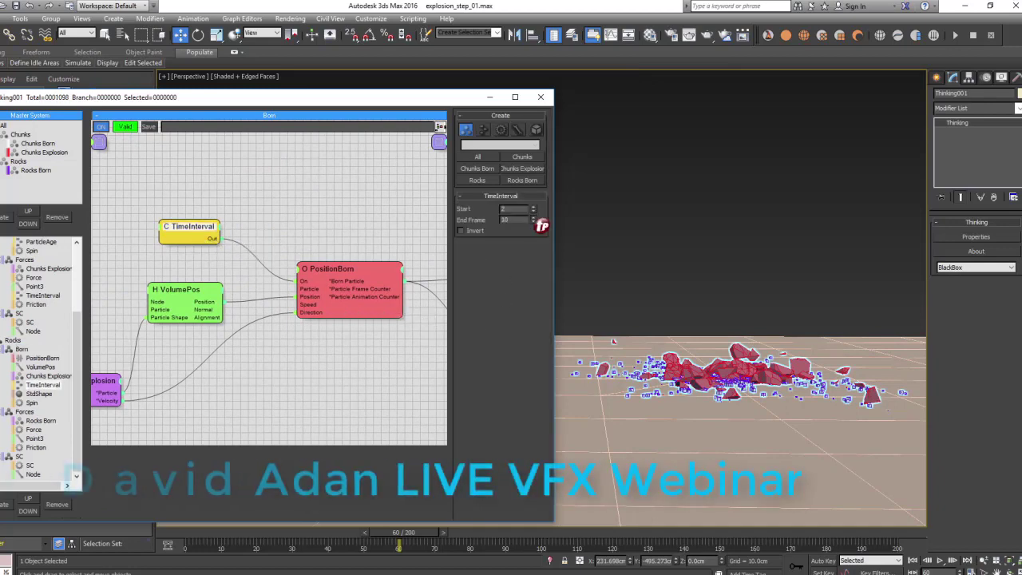
{"action": "left_click", "coordinate": [532, 217]}
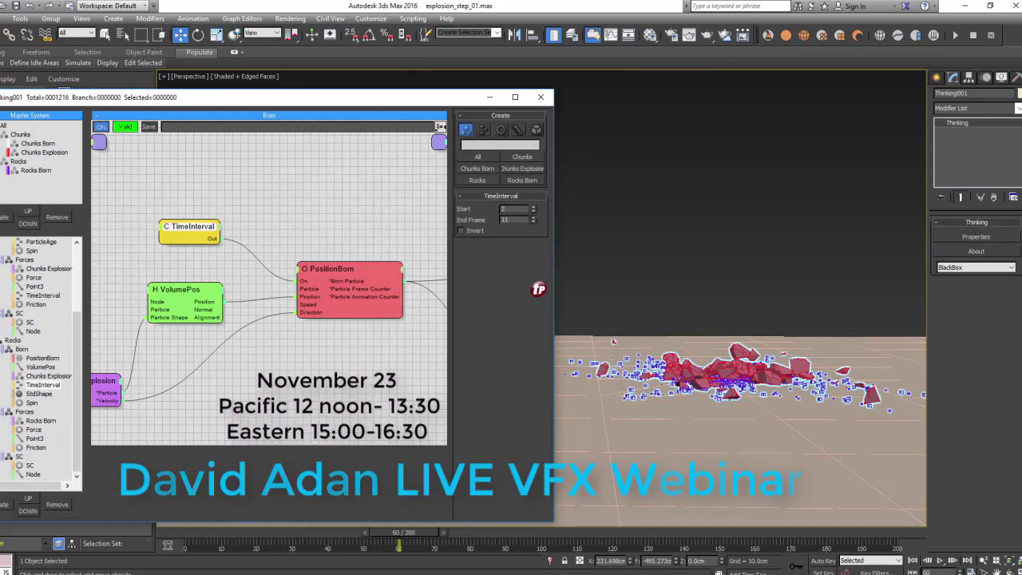
{"action": "left_click", "coordinate": [532, 217]}
{"action": "left_click", "coordinate": [913, 560]}
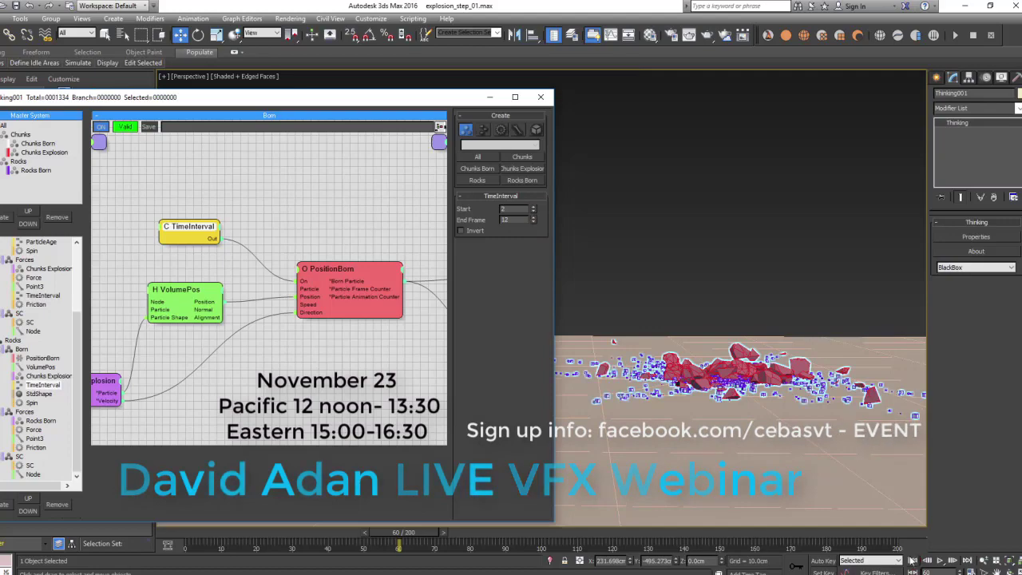
{"action": "left_click", "coordinate": [940, 561]}
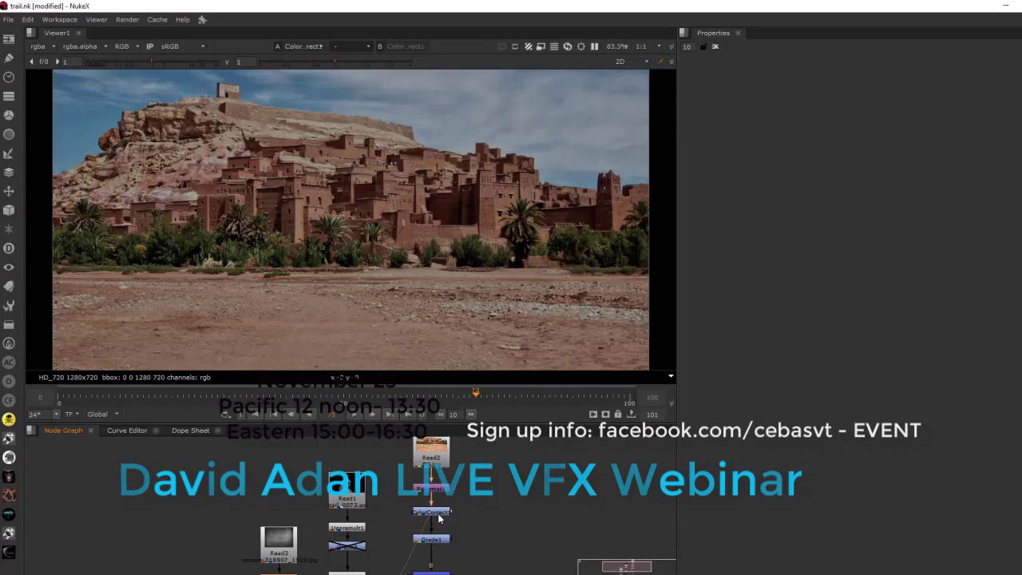
View Grade1 and Merge1, then re-enable the disabled node in the smoke branch
{"action": "left_click", "coordinate": [431, 537]}
{"action": "key", "text": "1"}
{"action": "middle_click_drag", "start_coordinate": [502, 552], "coordinate": [473, 541]}
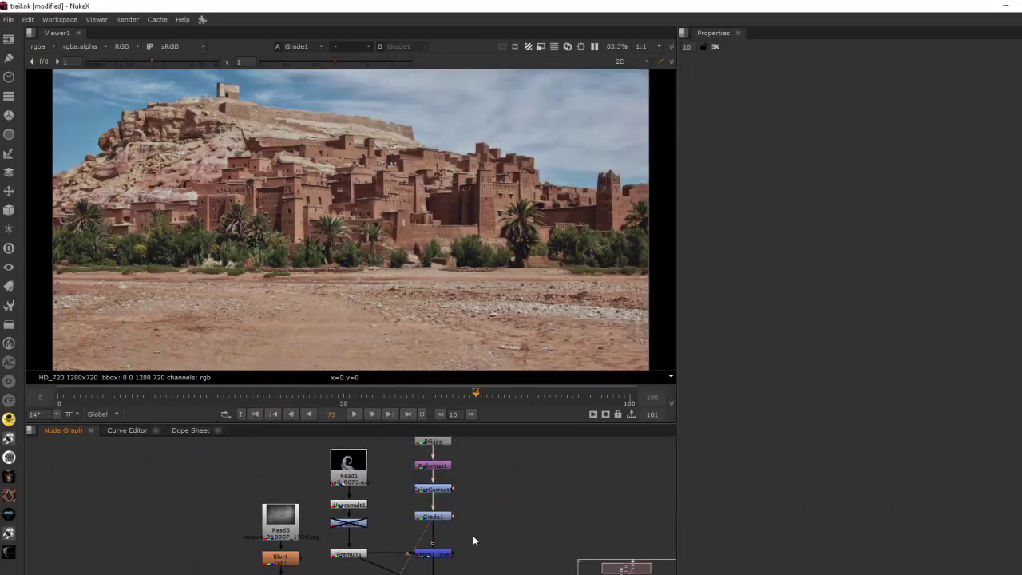
{"action": "key", "text": "1"}
{"action": "left_click", "coordinate": [358, 526]}
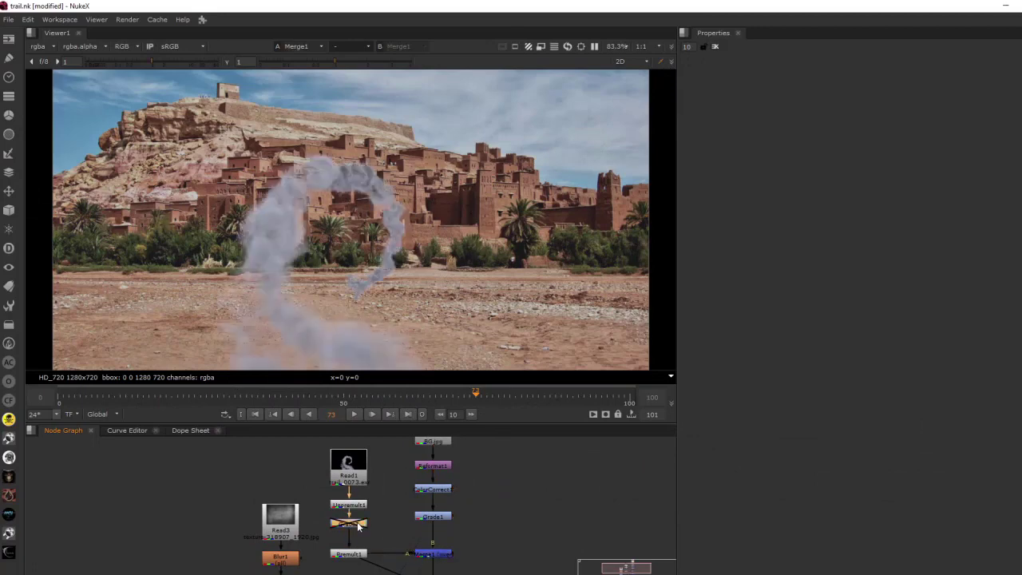
{"action": "key", "text": "d"}
Check the Merge3 and Merge2 outputs in the viewer at frame 0
{"action": "middle_click_drag", "start_coordinate": [499, 552], "coordinate": [499, 490]}
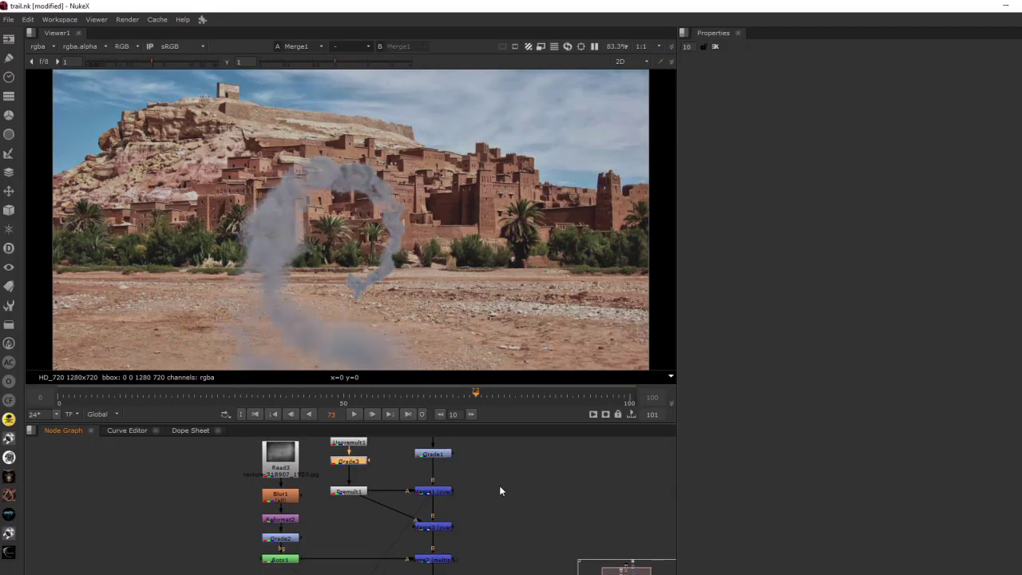
{"action": "left_click", "coordinate": [441, 529]}
{"action": "key", "text": "1"}
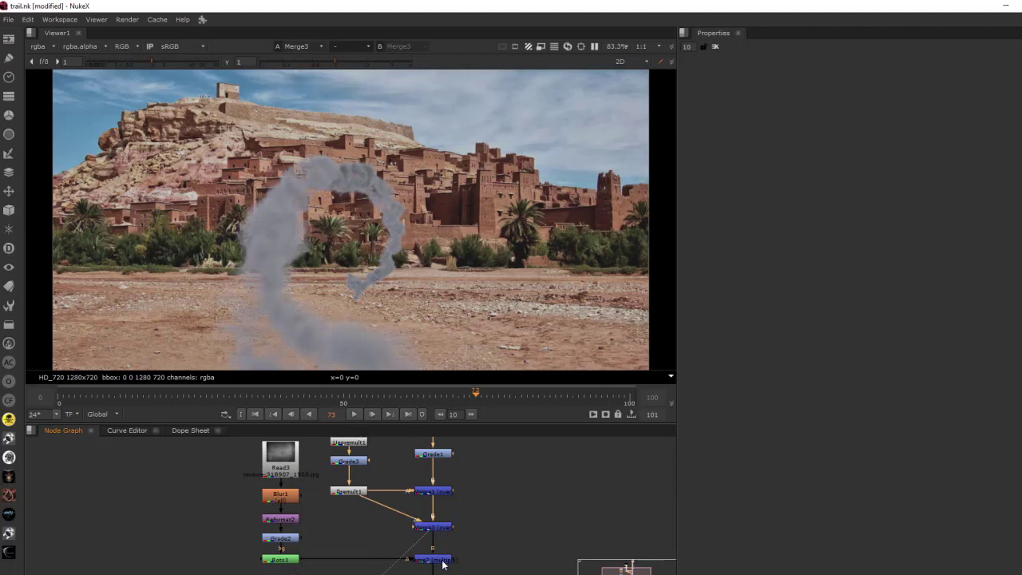
{"action": "left_click", "coordinate": [443, 564]}
{"action": "key", "text": "1"}
{"action": "left_click", "coordinate": [256, 414]}
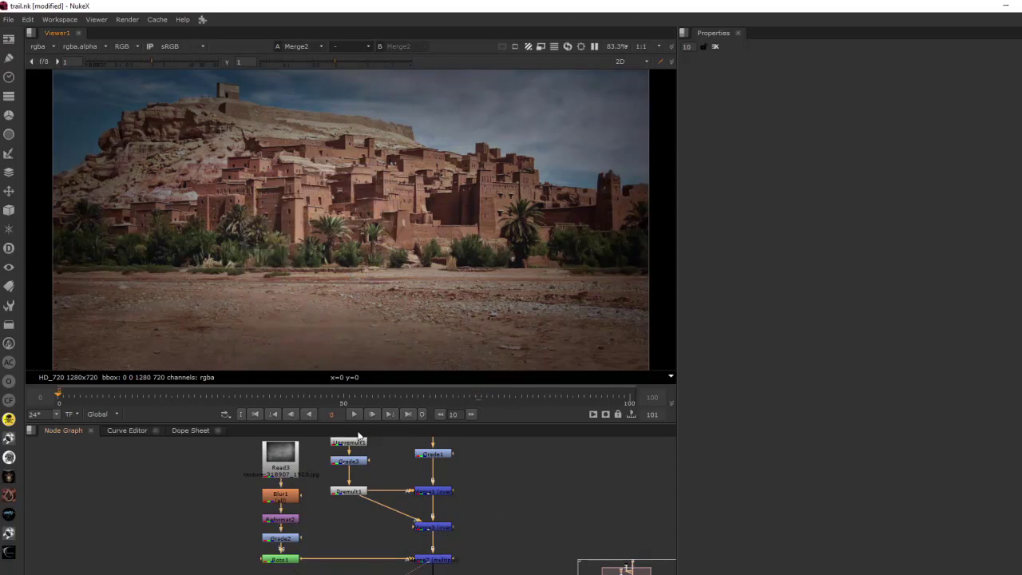